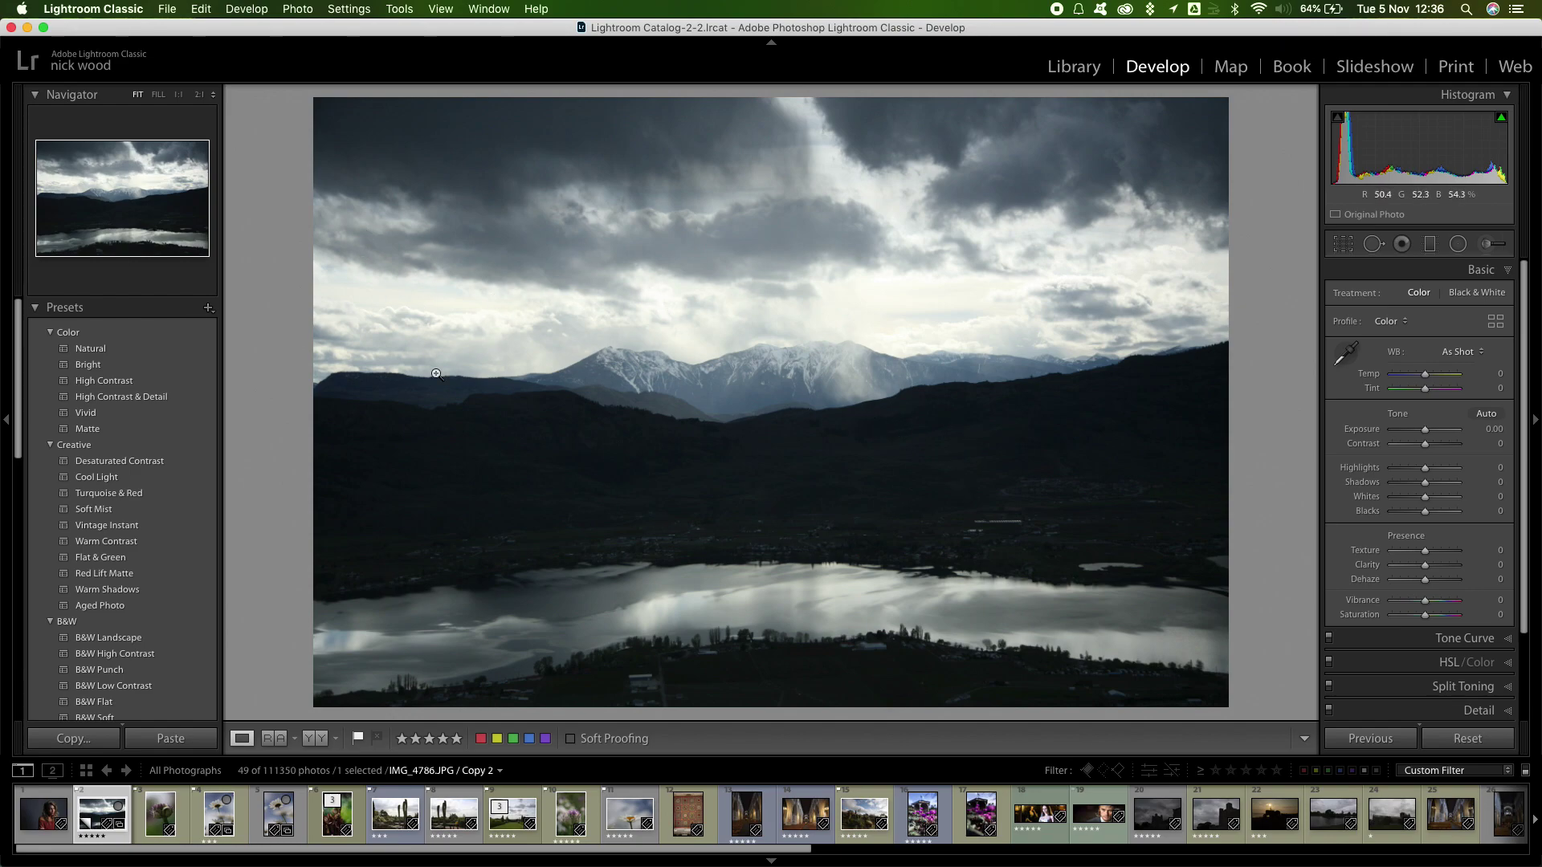
- Switch to cloud Lightroom and show All Photos as a square thumbnail grid
{"action": "mouse_move", "coordinate": [795, 859]}
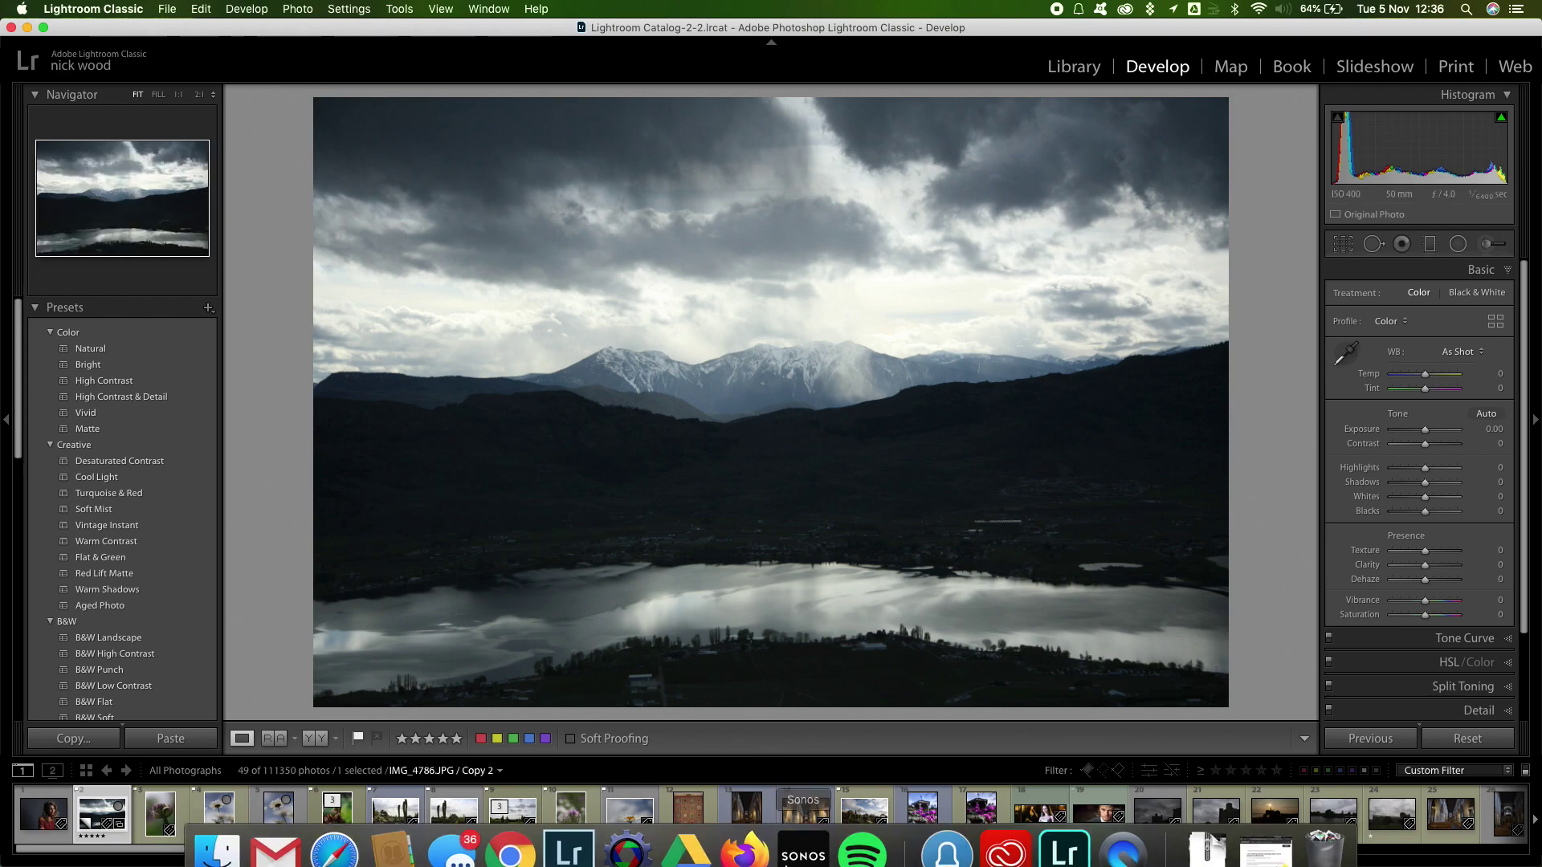
{"action": "left_click", "coordinate": [1065, 830]}
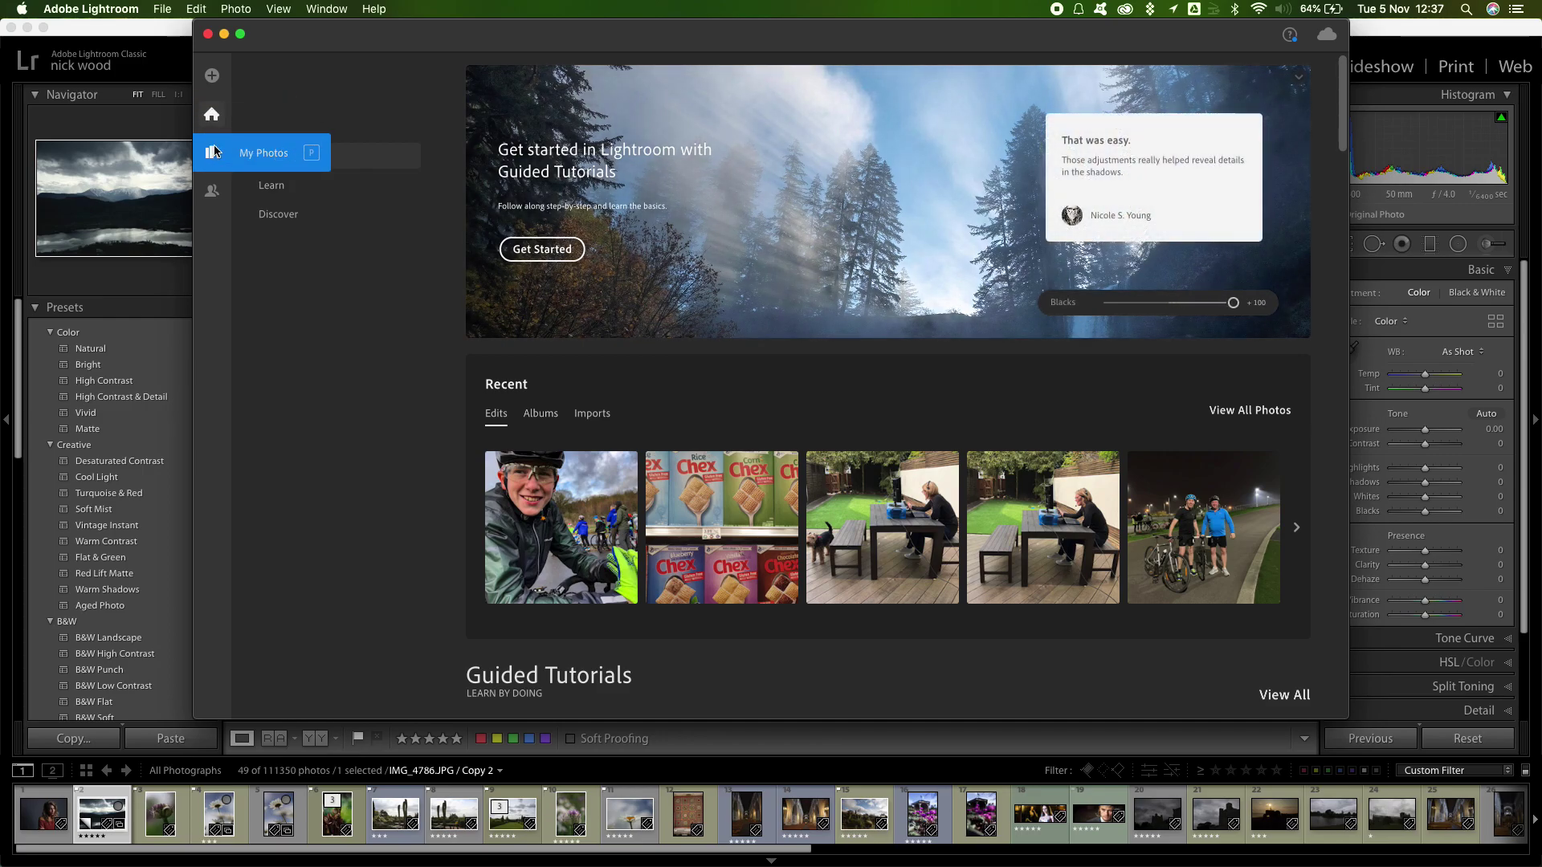
{"action": "left_click", "coordinate": [213, 152]}
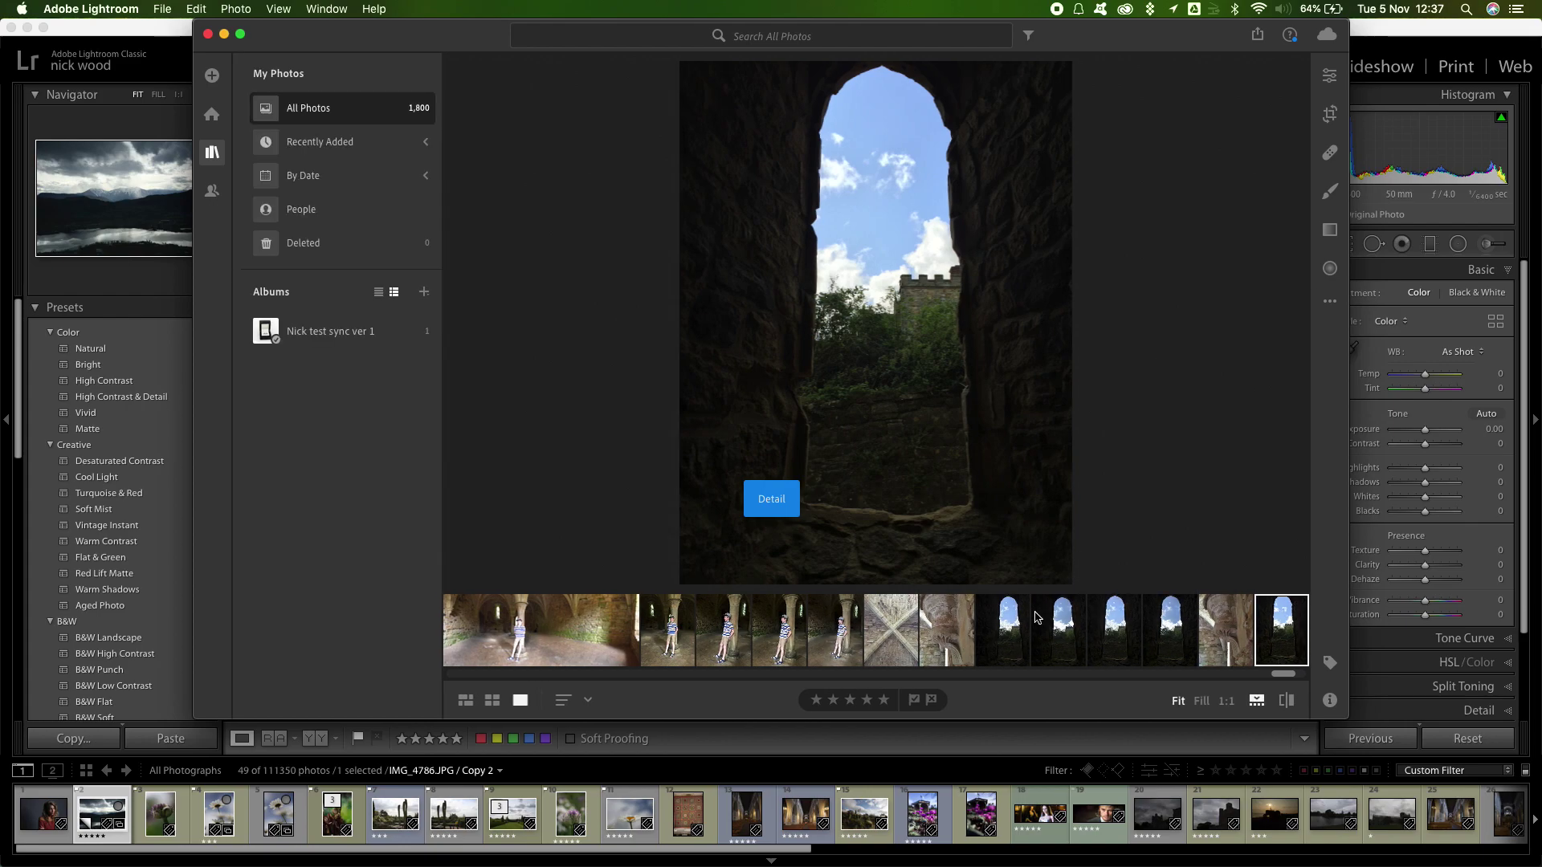
{"action": "left_click", "coordinate": [465, 700]}
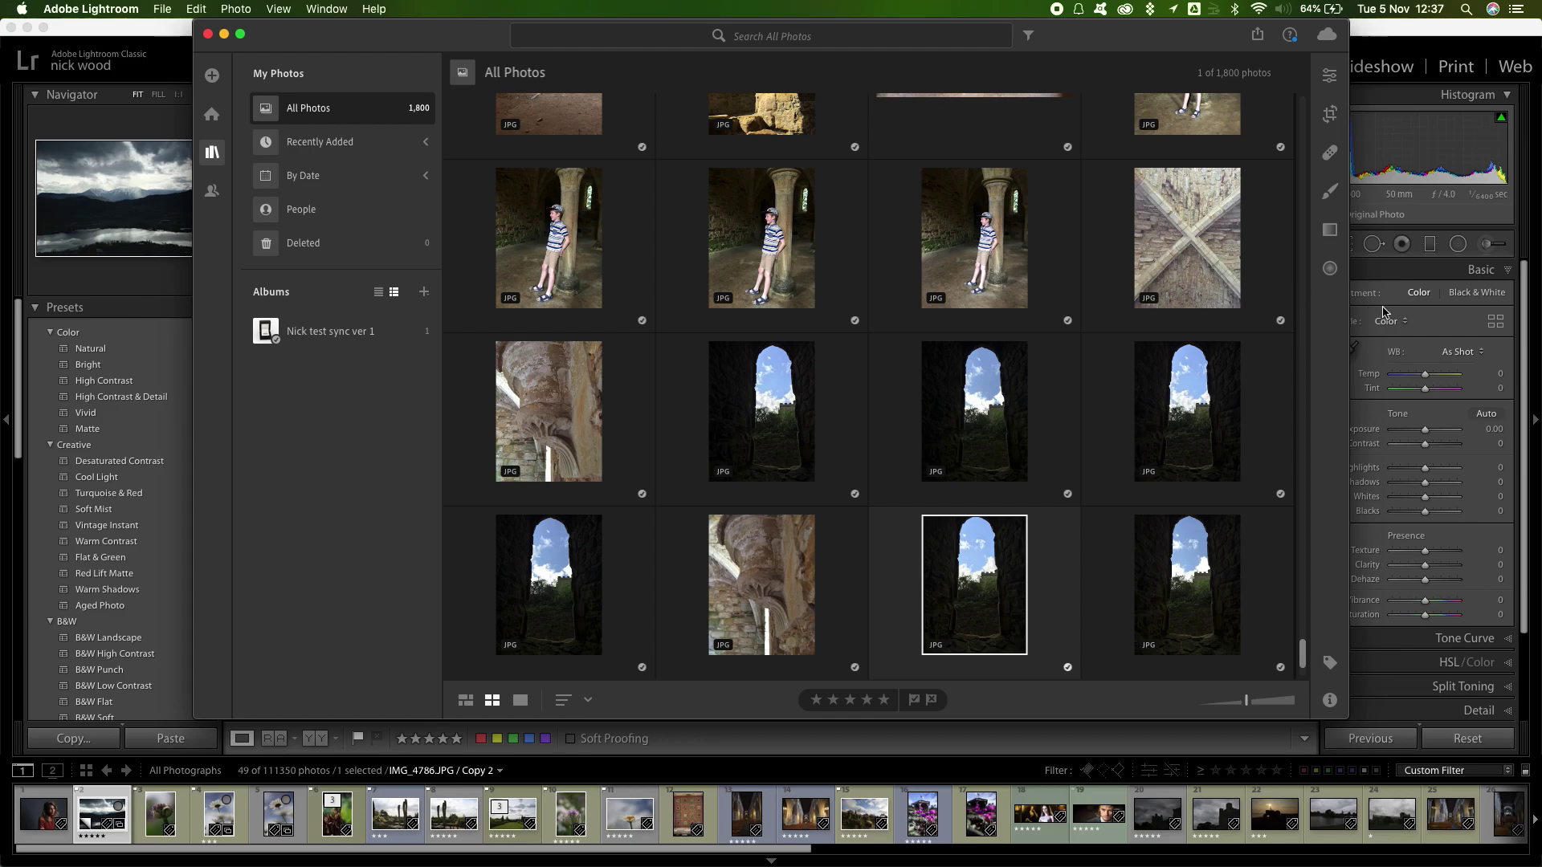
- Return to Lightroom Classic, keep the Color profile, and reopen the mountain-lake photo in Develop
{"action": "left_click", "coordinate": [1423, 322]}
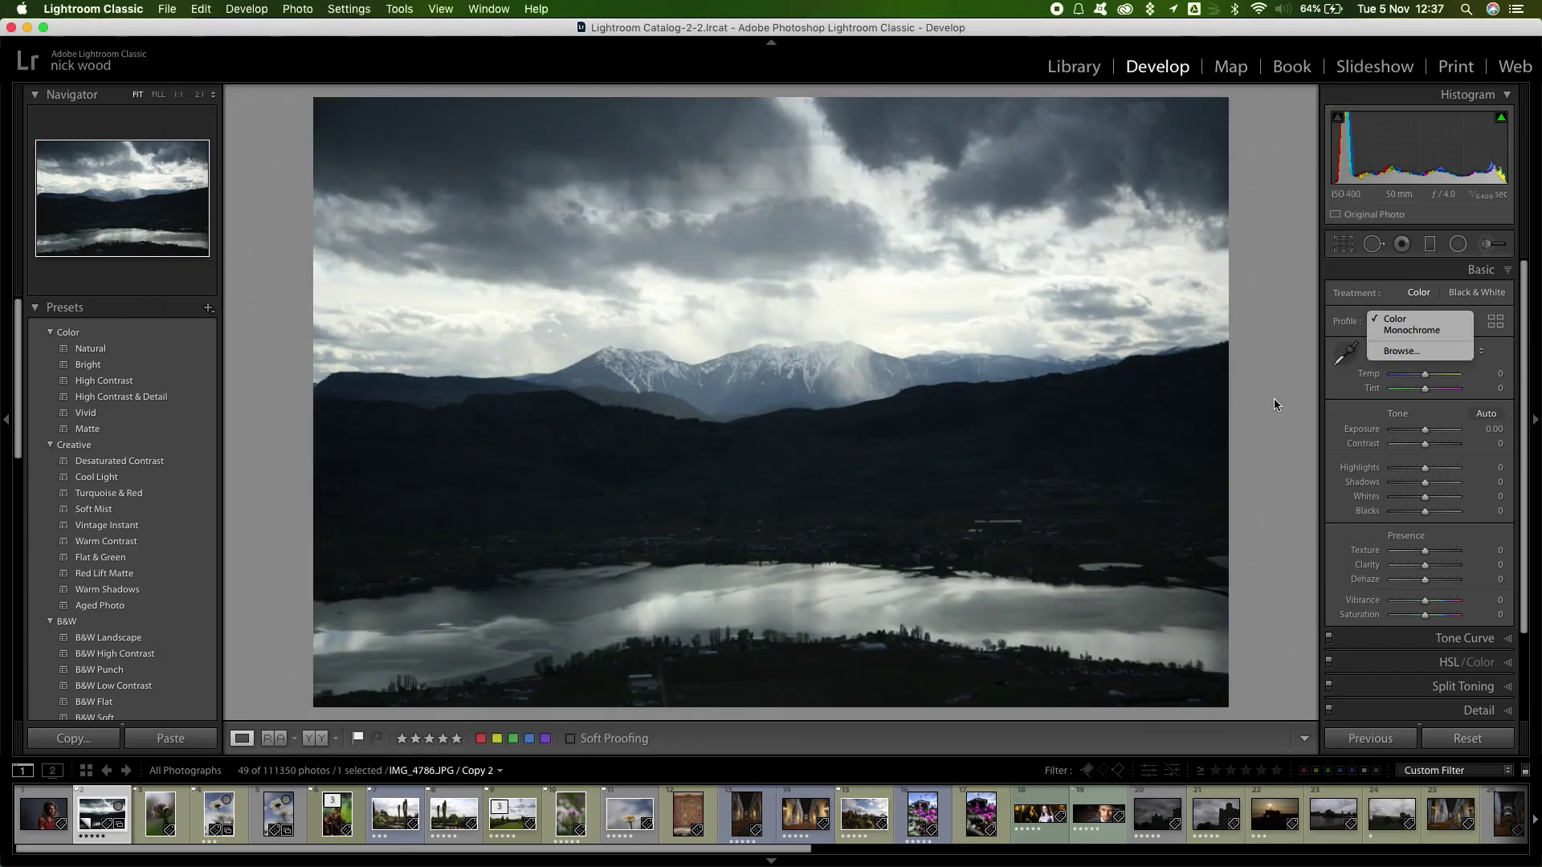
{"action": "left_click", "coordinate": [1295, 370]}
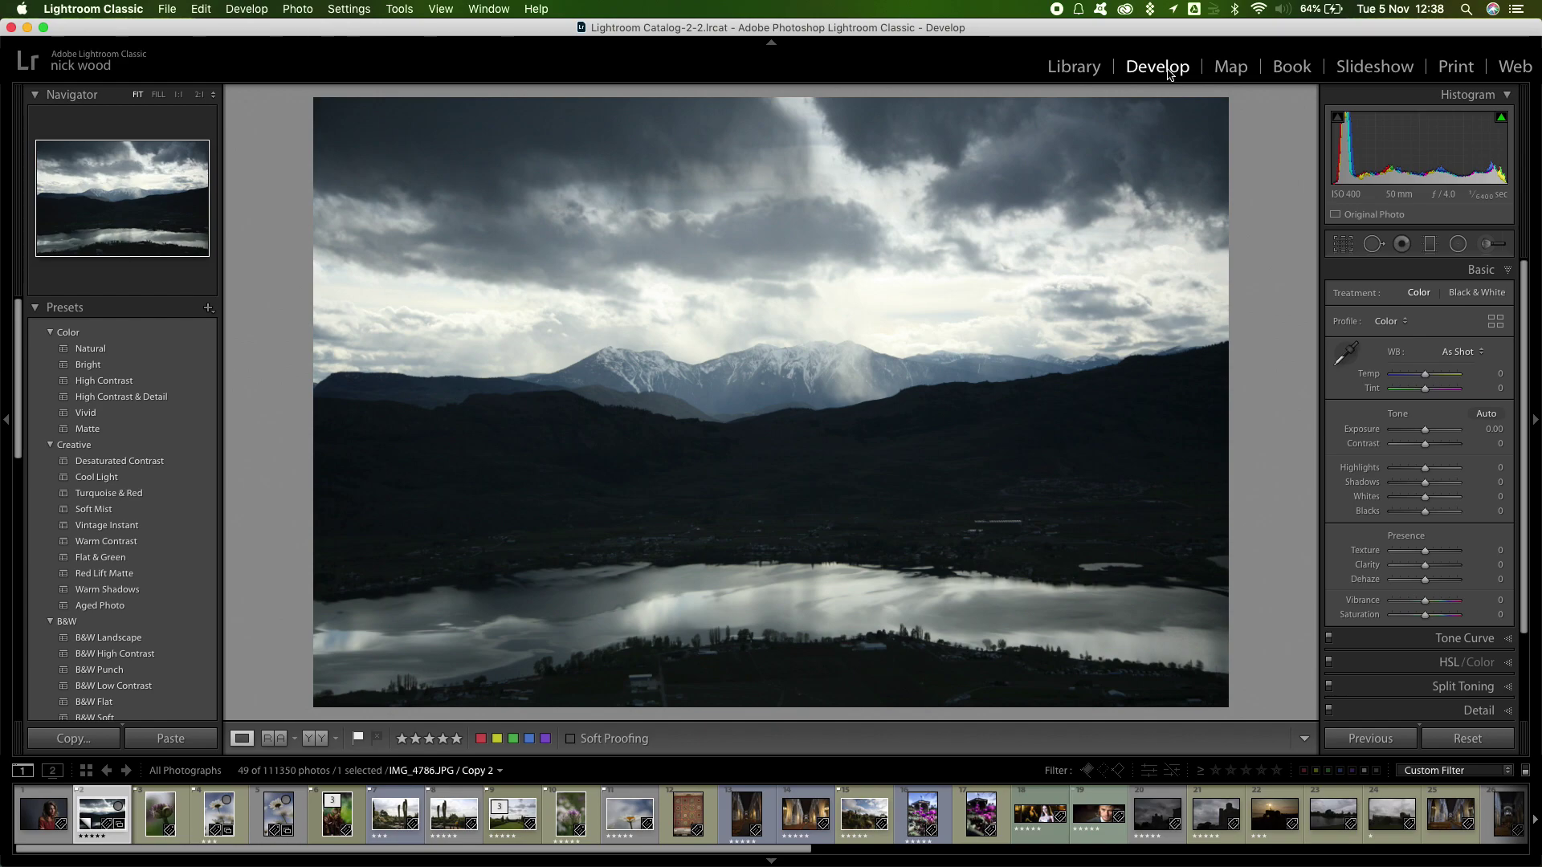
{"action": "left_click", "coordinate": [1077, 68]}
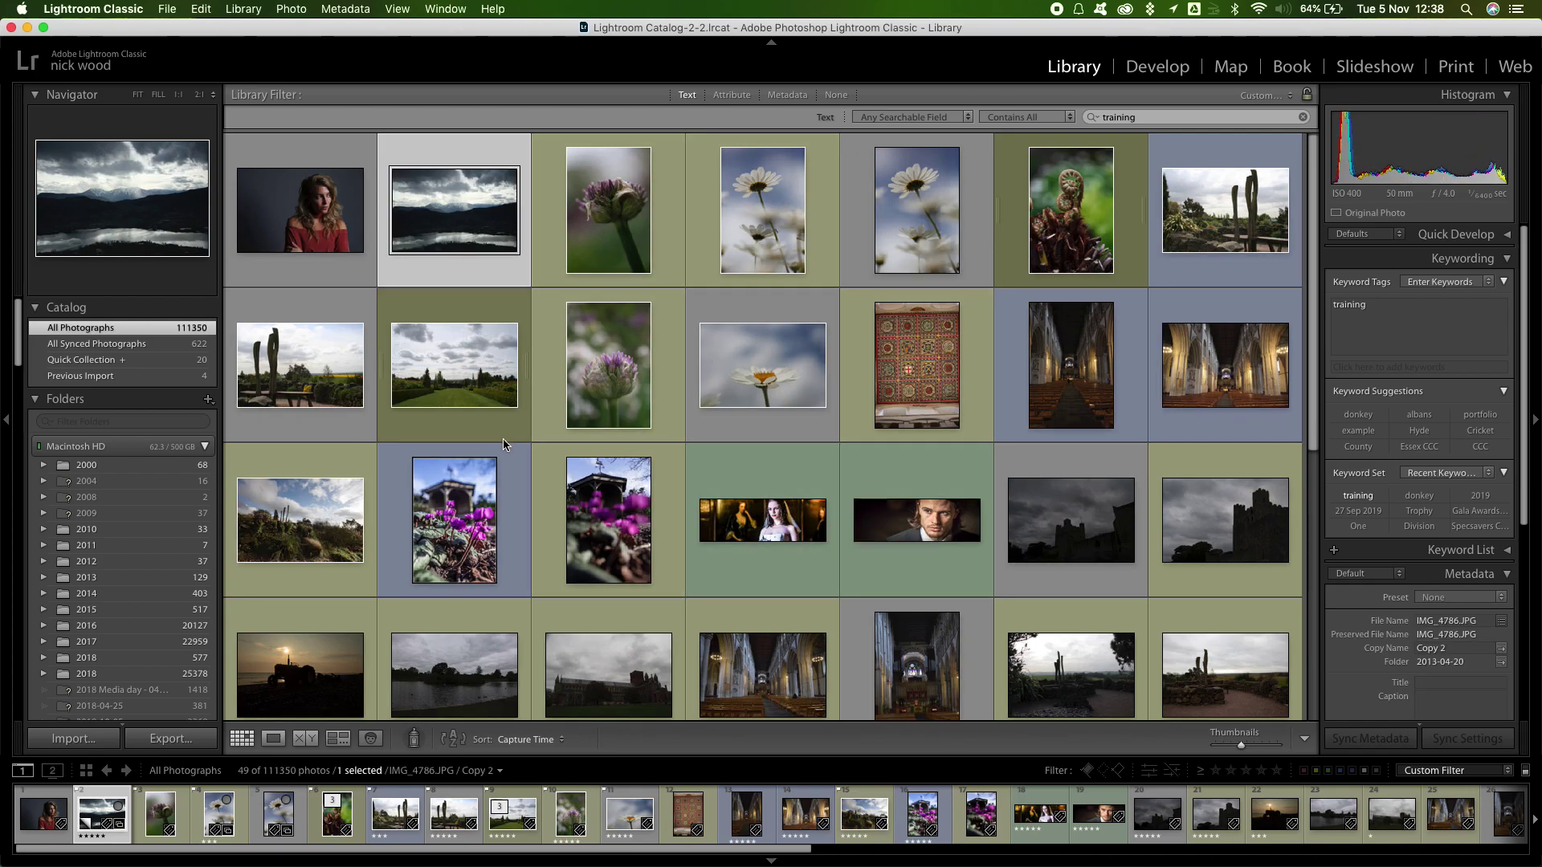
{"action": "left_click", "coordinate": [1165, 70]}
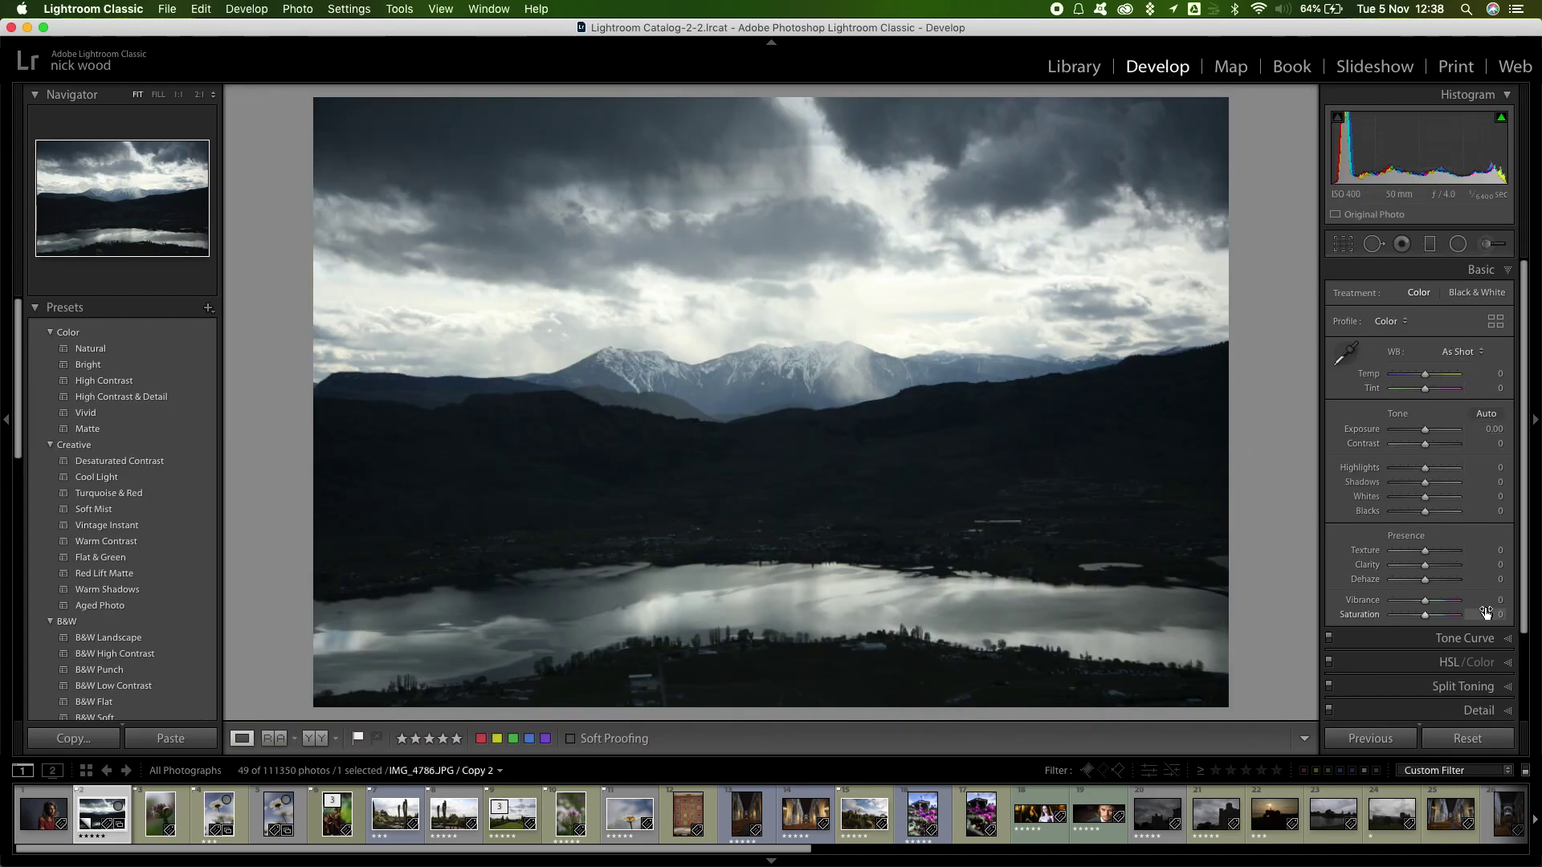
- Give the mountain-lake photo Highlights +28, Shadows +61 and Clarity +63
{"action": "left_click", "coordinate": [1508, 273]}
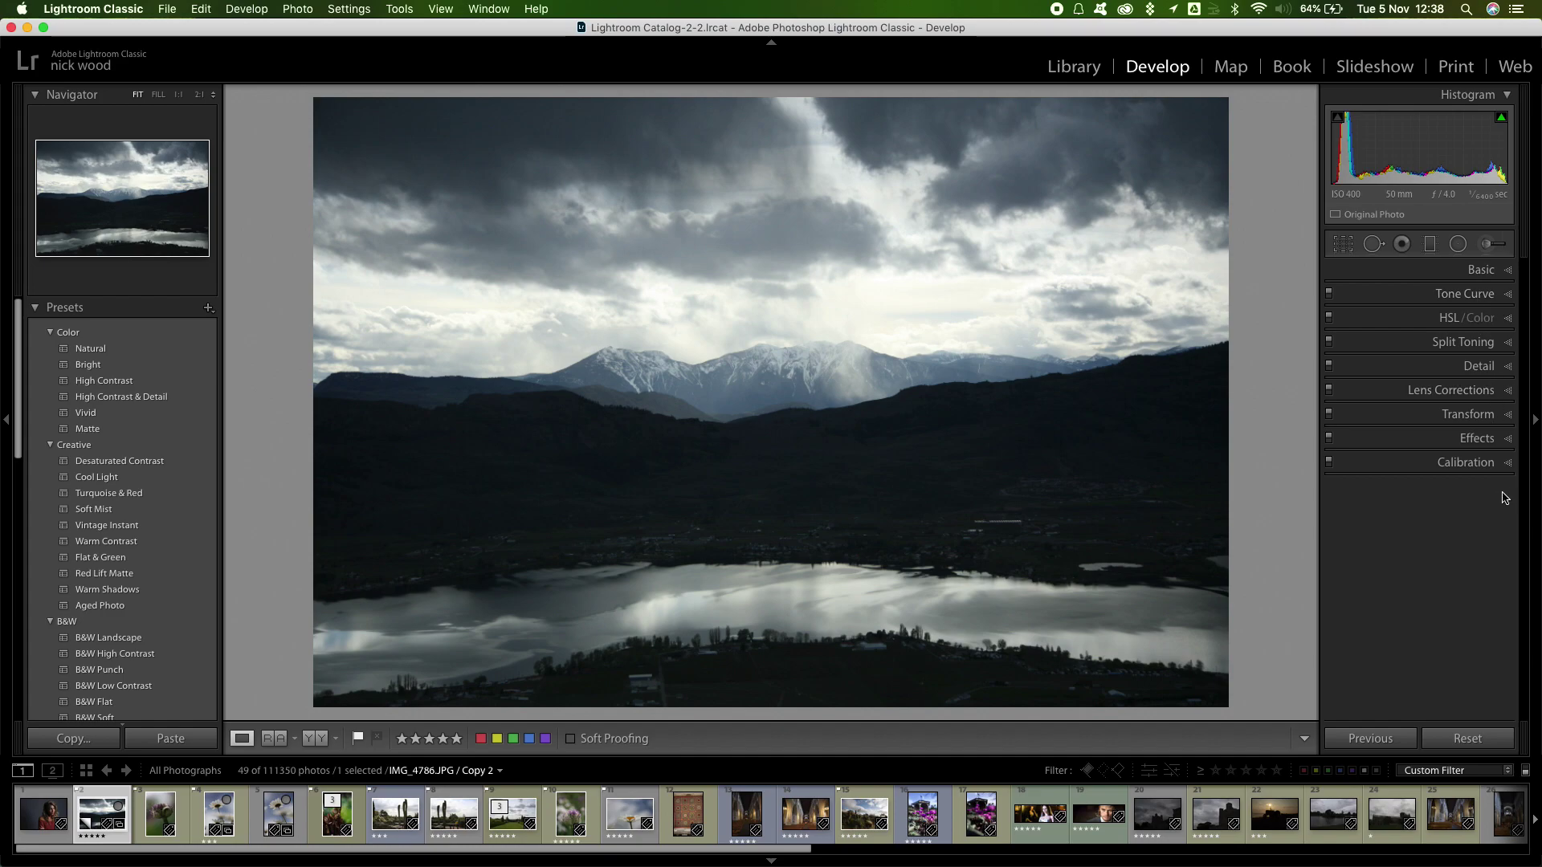
{"action": "left_click", "coordinate": [1507, 273]}
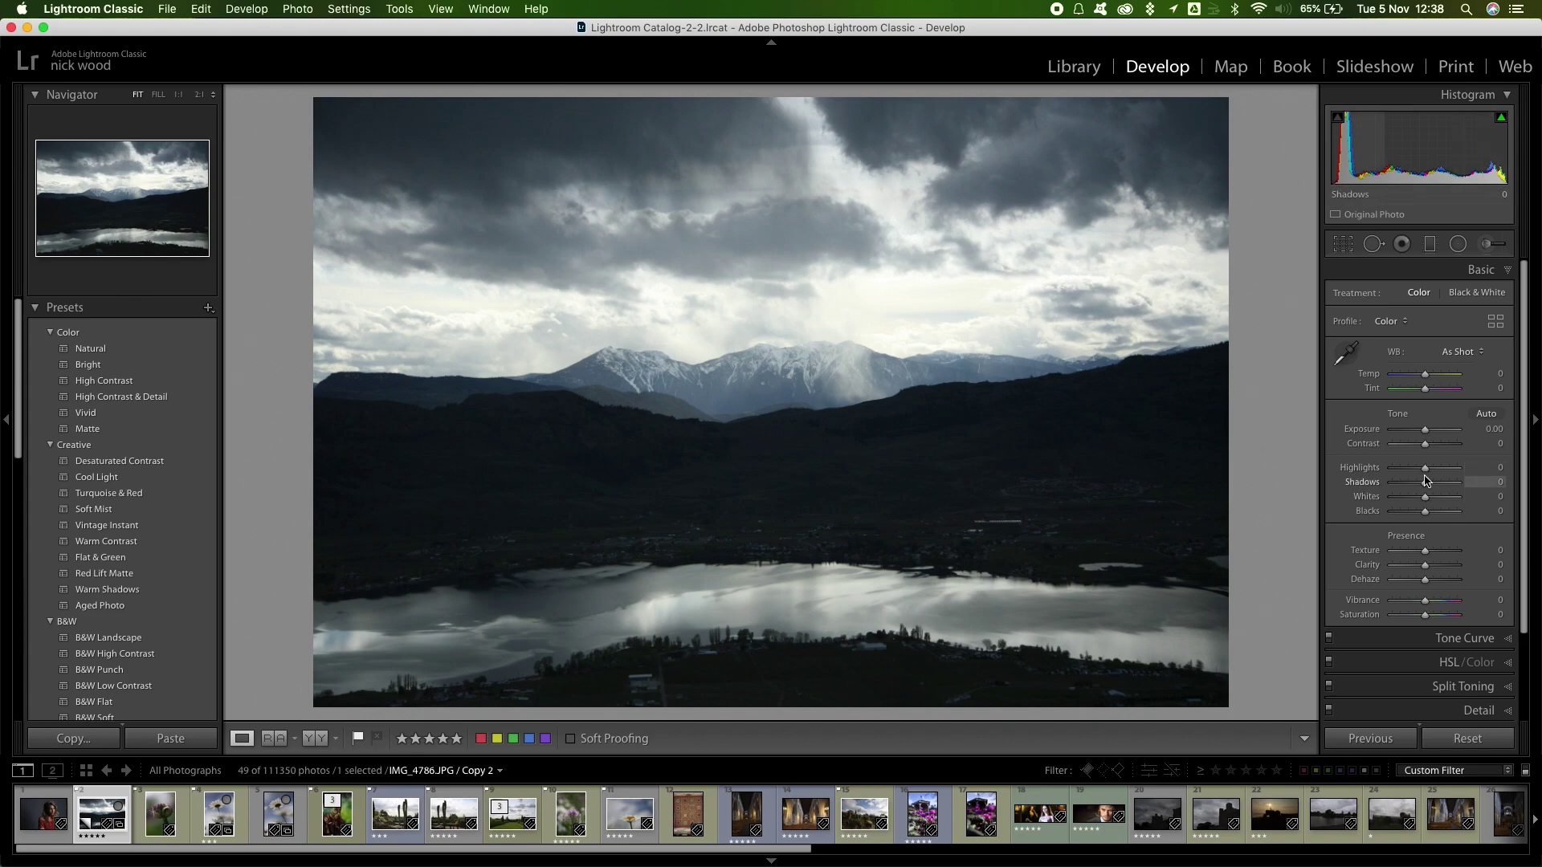
{"action": "mouse_move", "coordinate": [1426, 473]}
{"action": "left_mouse_down"}
{"action": "mouse_move", "coordinate": [1401, 472]}
{"action": "mouse_move", "coordinate": [1466, 483]}
{"action": "mouse_move", "coordinate": [1417, 484]}
{"action": "mouse_move", "coordinate": [1459, 484]}
{"action": "mouse_move", "coordinate": [1432, 483]}
{"action": "left_mouse_up"}
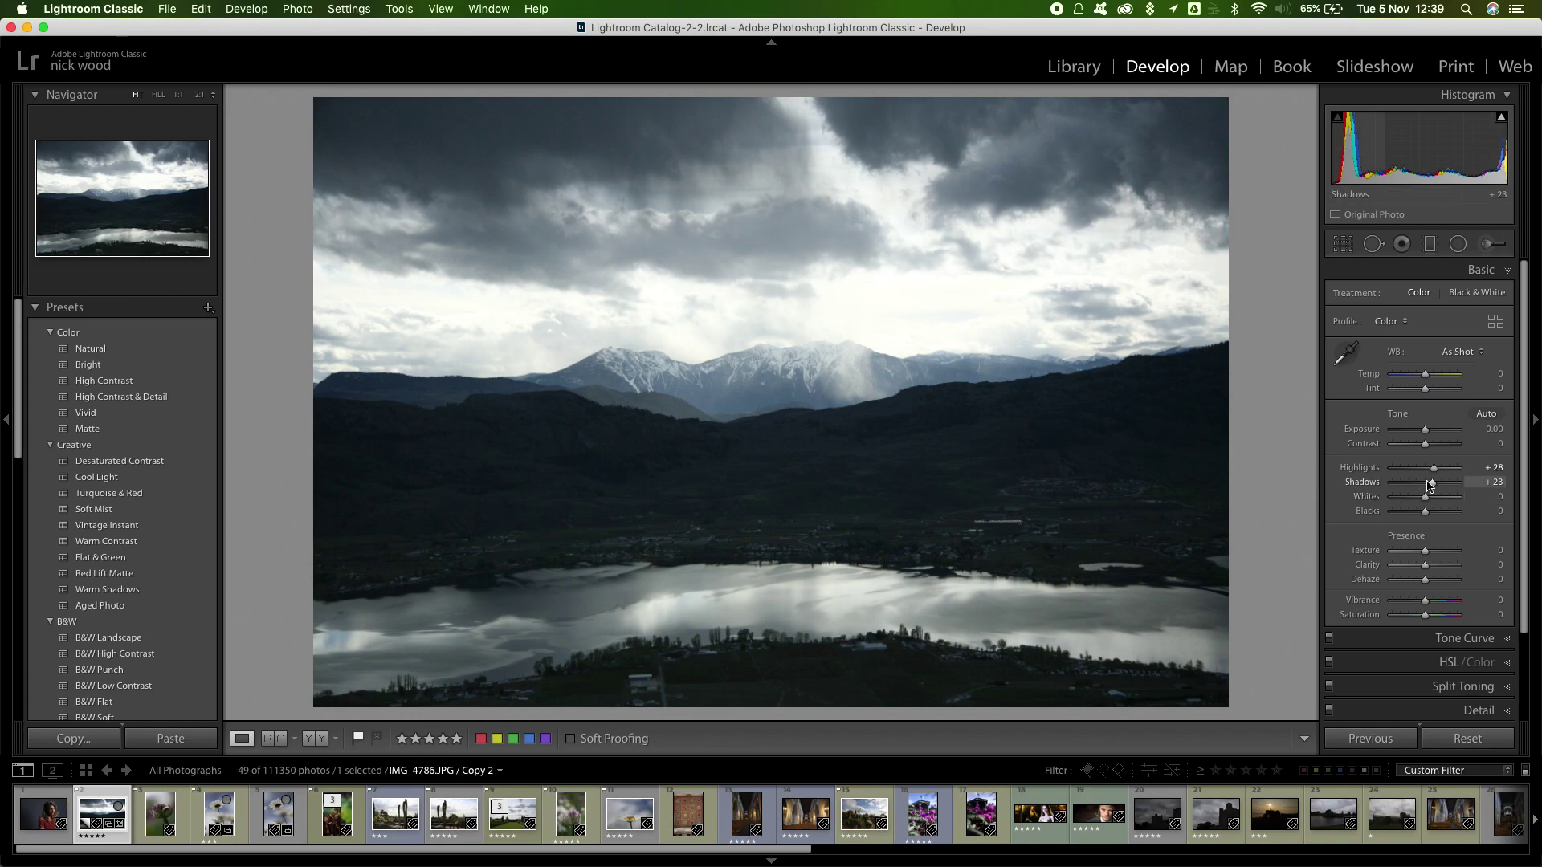
{"action": "mouse_move", "coordinate": [1435, 485]}
{"action": "left_mouse_down"}
{"action": "mouse_move", "coordinate": [1453, 485]}
{"action": "mouse_move", "coordinate": [1405, 489]}
{"action": "left_mouse_up"}
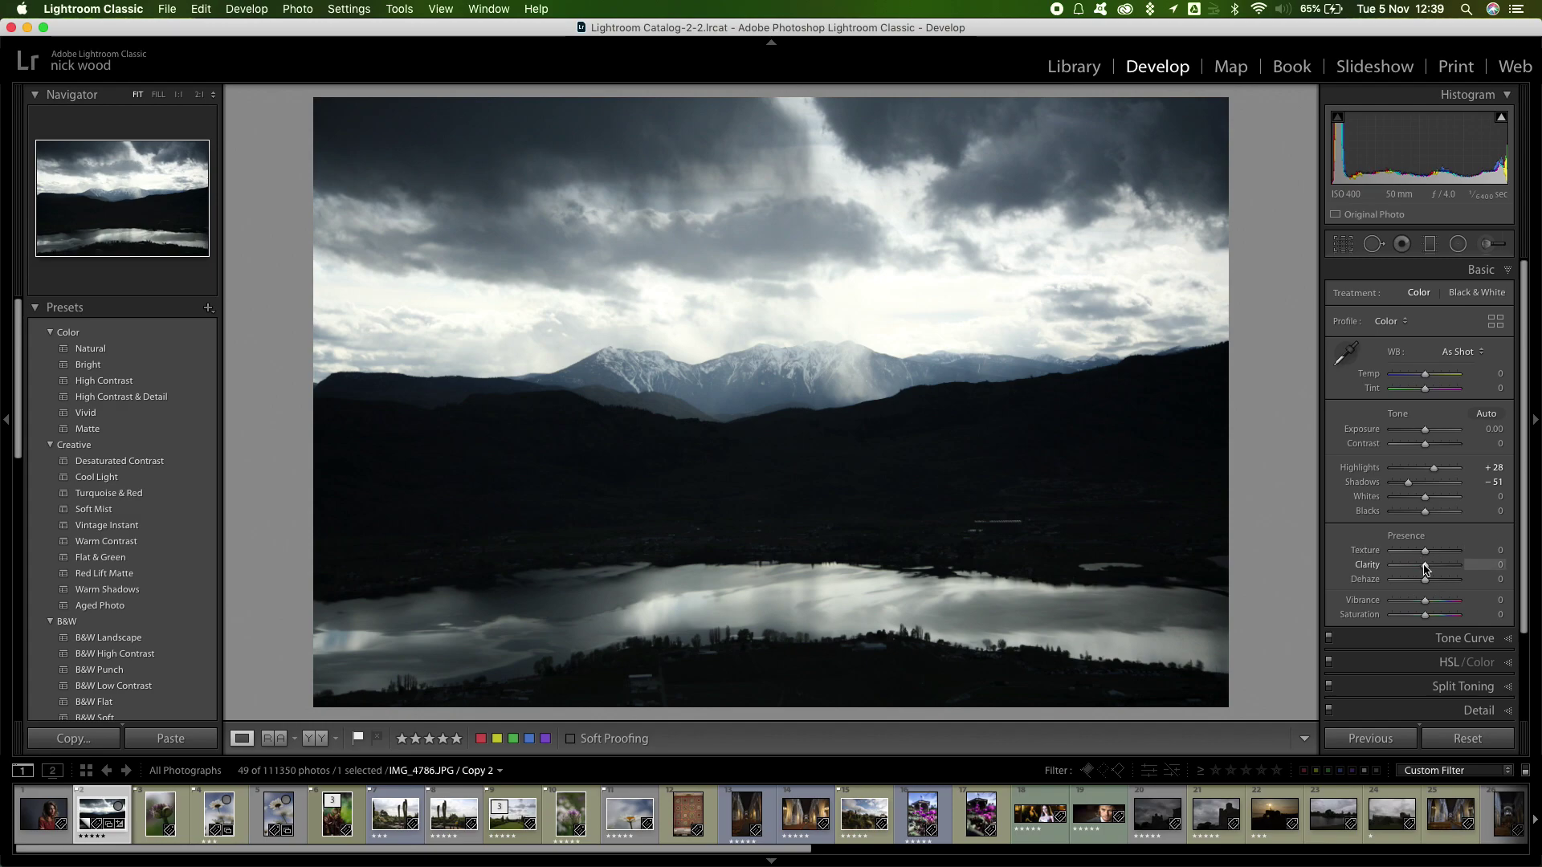
{"action": "left_click_drag", "start_coordinate": [1427, 568], "coordinate": [1452, 566]}
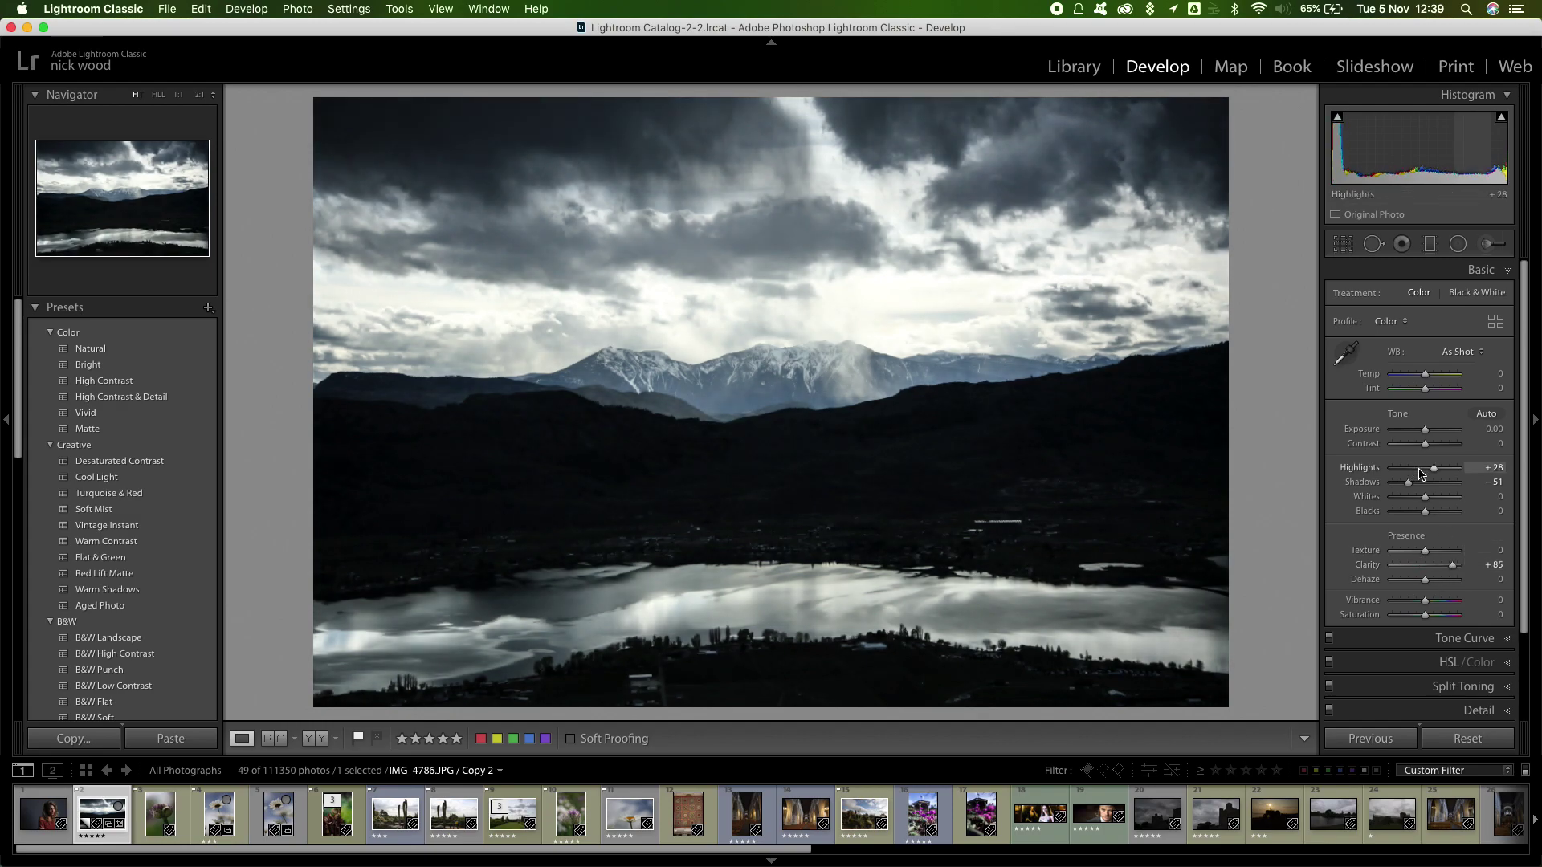
{"action": "left_click_drag", "start_coordinate": [1407, 484], "coordinate": [1444, 483]}
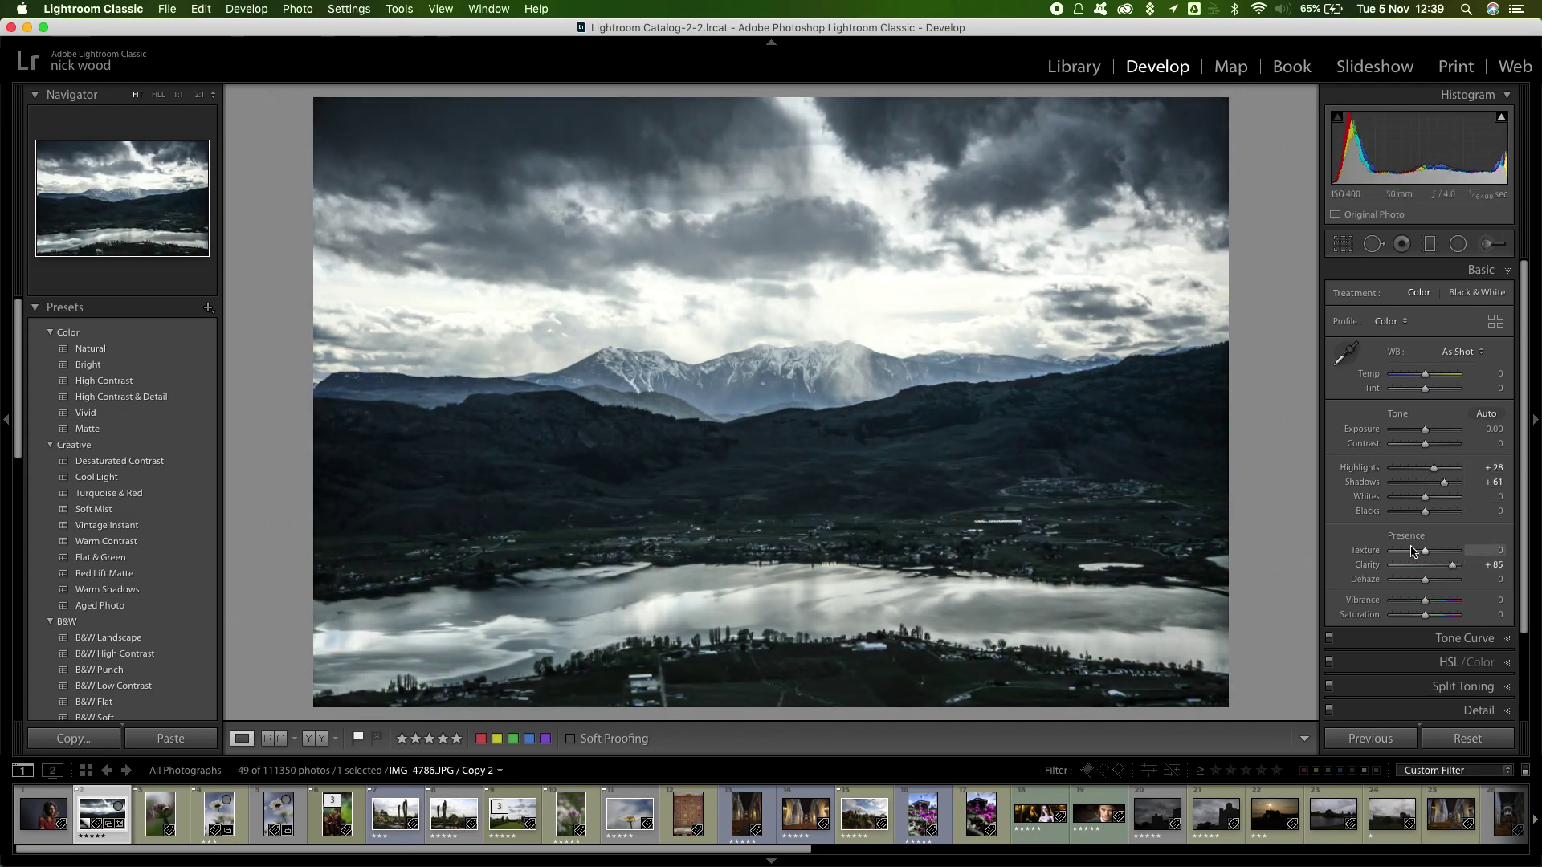
{"action": "left_click_drag", "start_coordinate": [1452, 566], "coordinate": [1470, 571]}
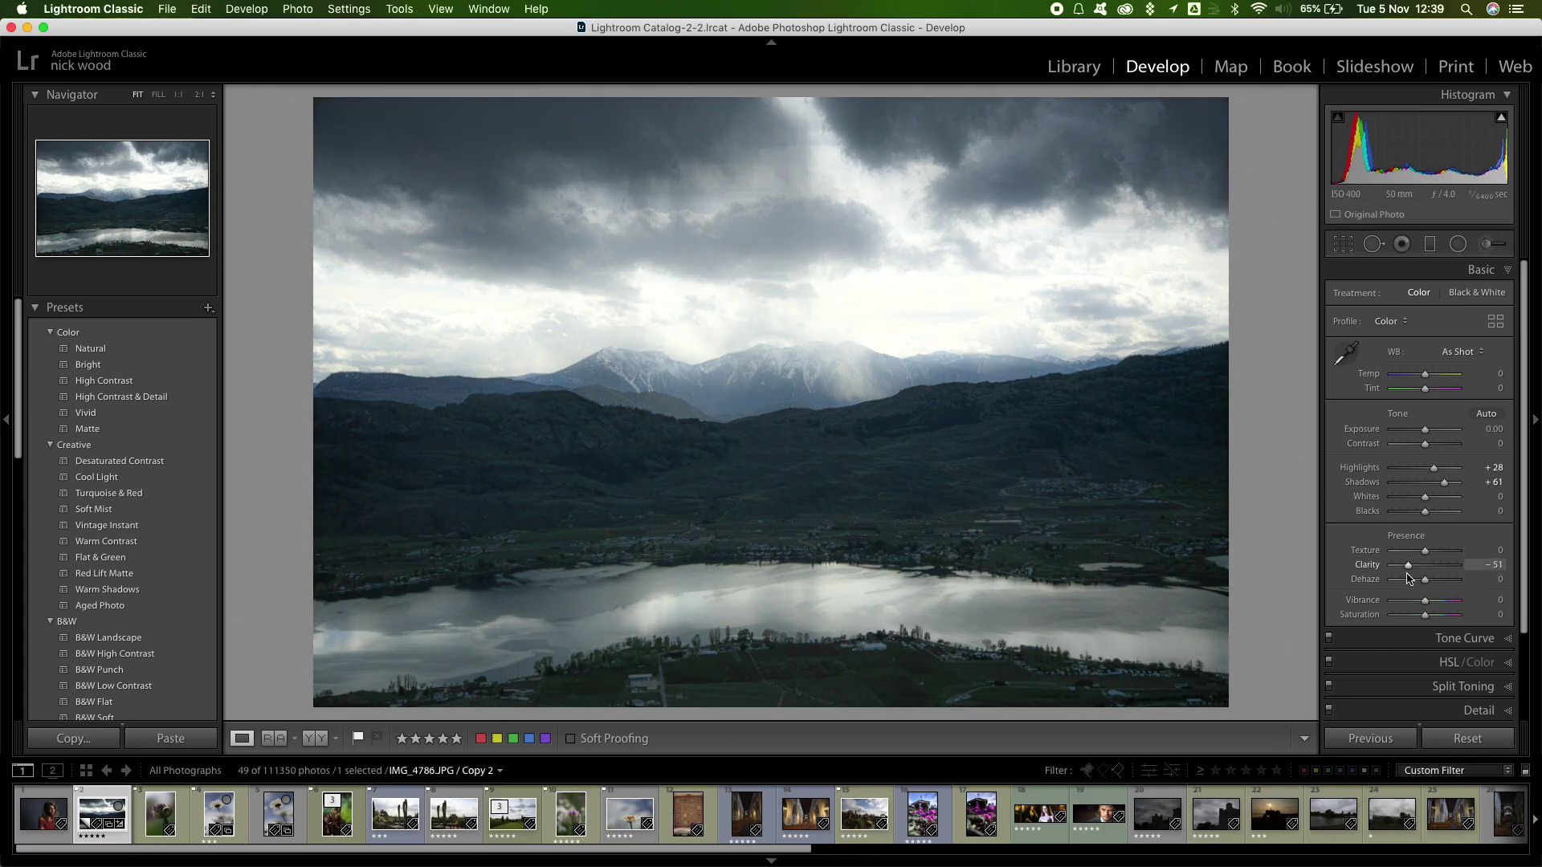
{"action": "mouse_move", "coordinate": [1471, 571]}
{"action": "left_mouse_down"}
{"action": "mouse_move", "coordinate": [1415, 571]}
{"action": "mouse_move", "coordinate": [1470, 567]}
{"action": "mouse_move", "coordinate": [1429, 568]}
{"action": "mouse_move", "coordinate": [1449, 568]}
{"action": "left_mouse_up"}
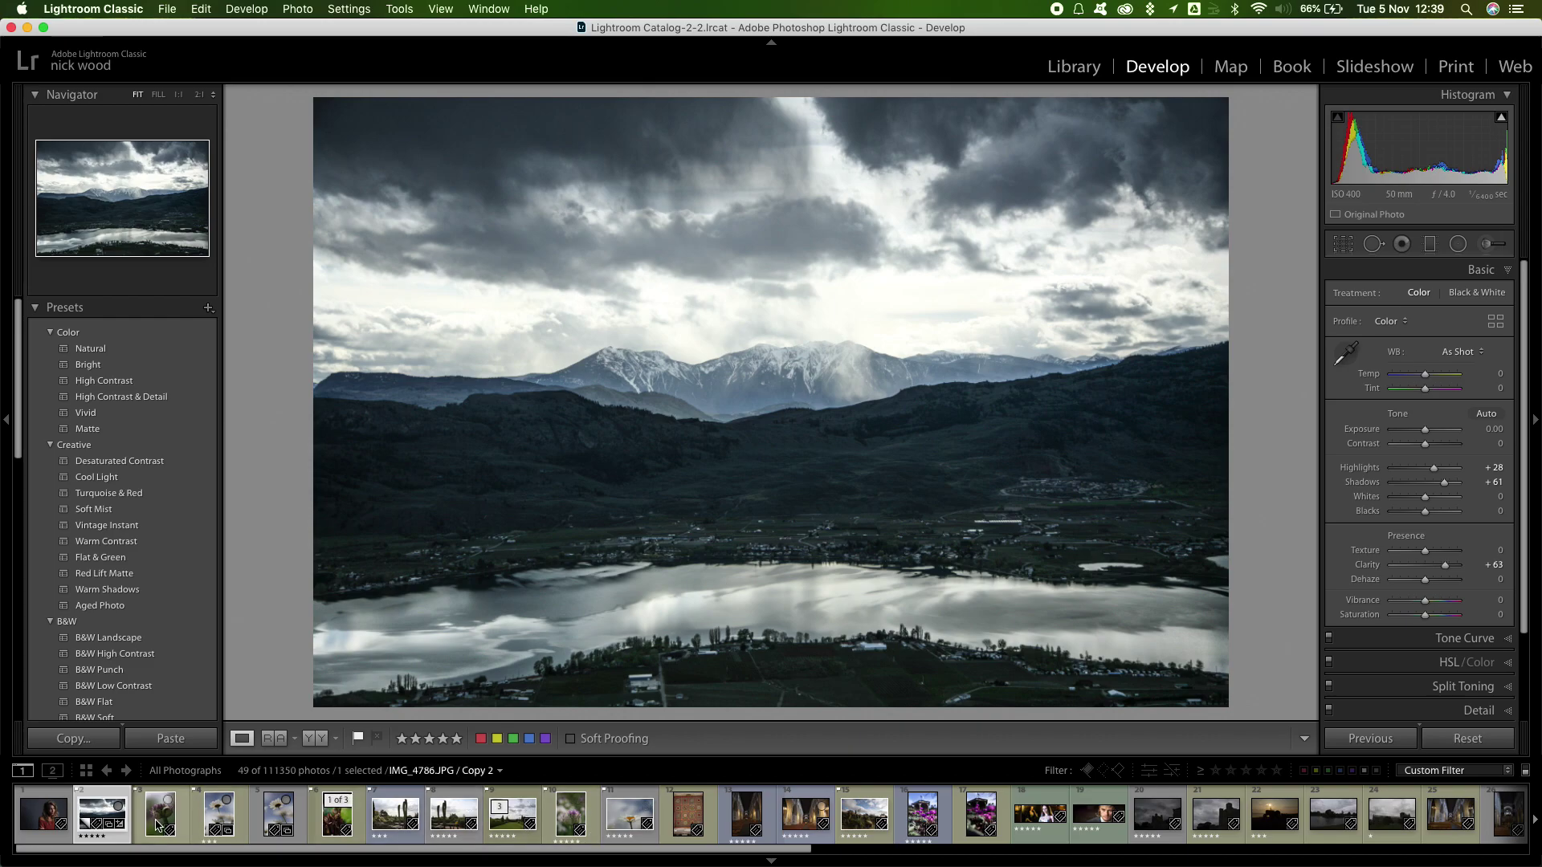
- Open the purple flower-bud photo and set Exposure +1.15, Shadows +48 and Saturation +4
{"action": "left_click", "coordinate": [183, 817]}
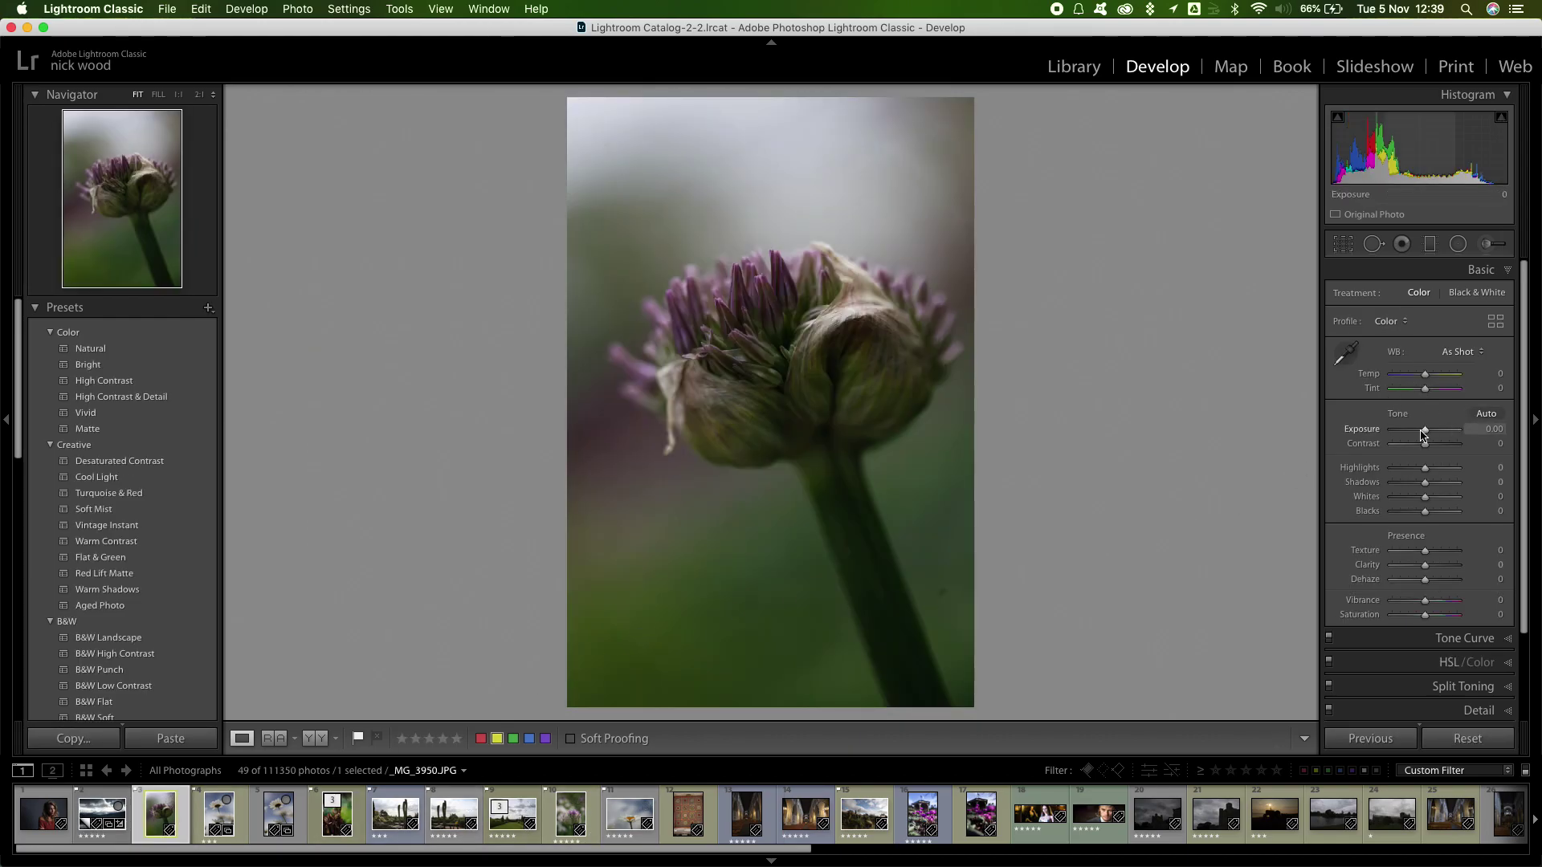
{"action": "left_click_drag", "start_coordinate": [1424, 432], "coordinate": [1432, 430]}
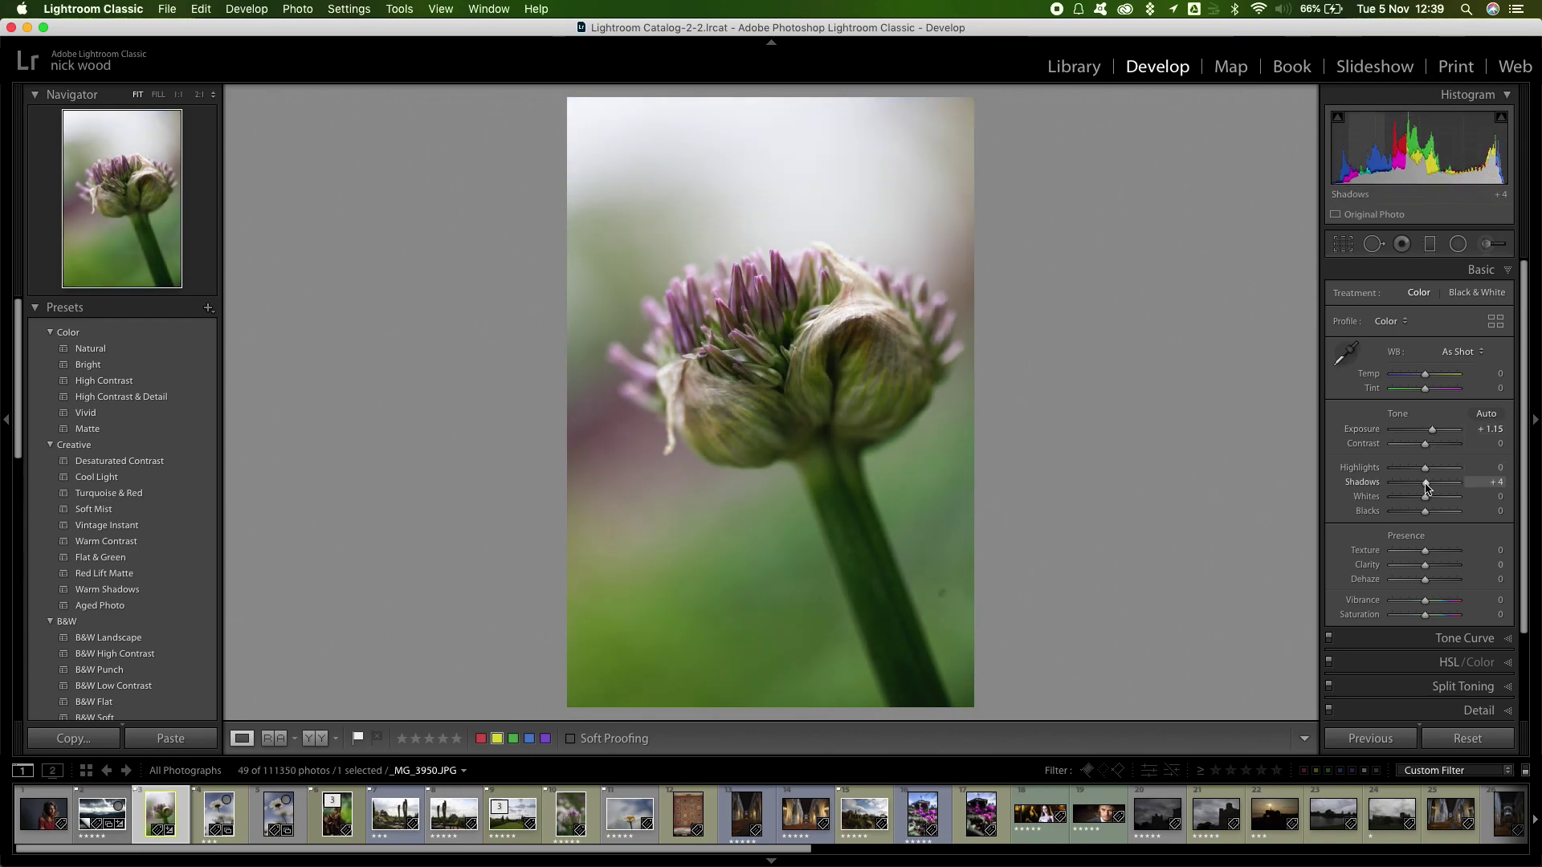
{"action": "left_click_drag", "start_coordinate": [1427, 486], "coordinate": [1440, 485]}
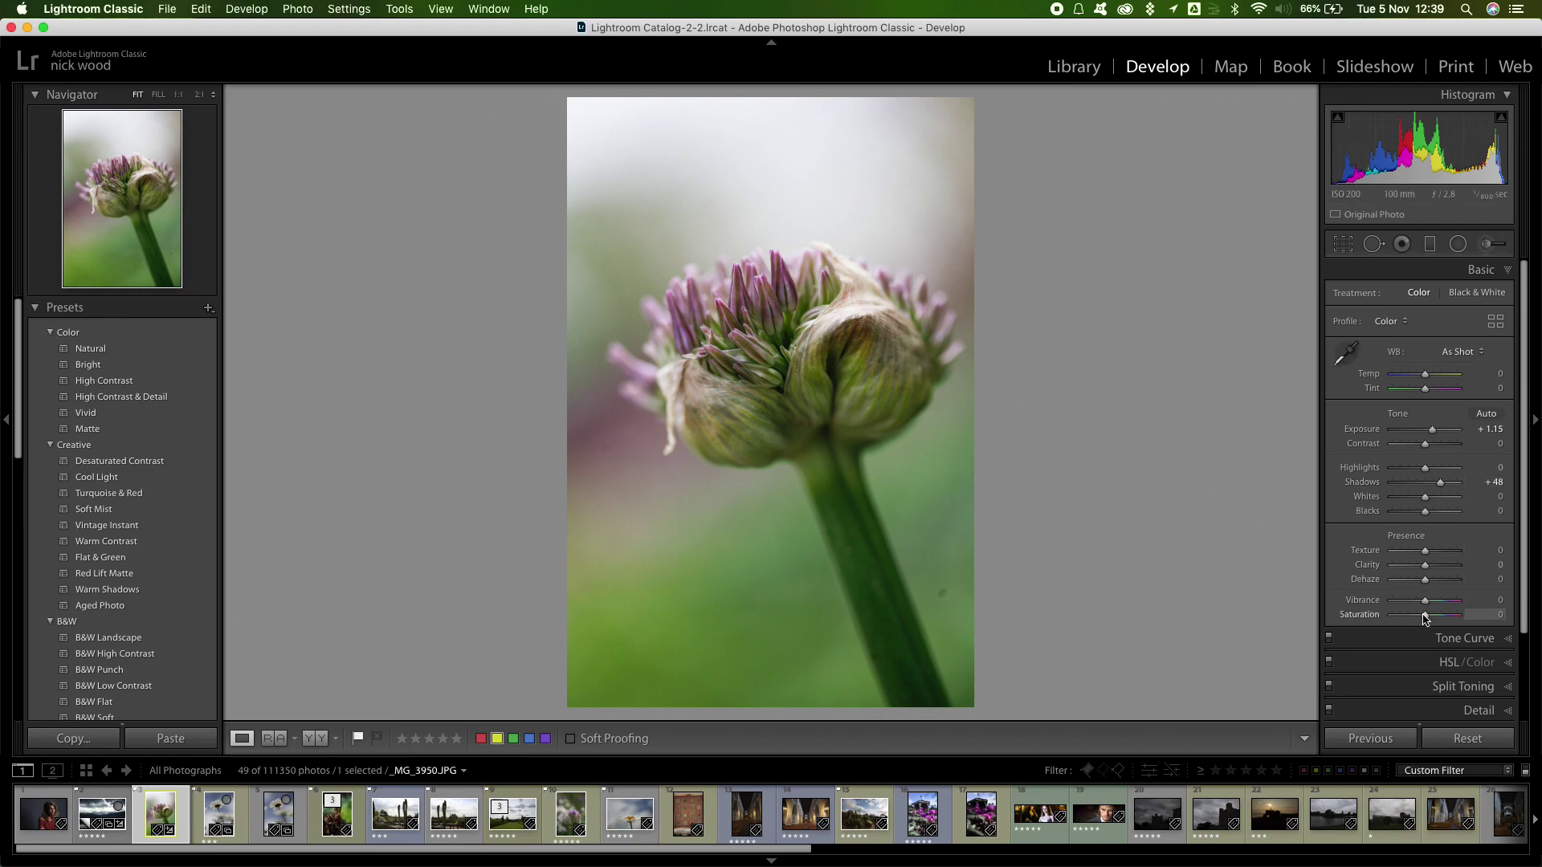
{"action": "mouse_move", "coordinate": [1423, 617]}
{"action": "left_mouse_down"}
{"action": "mouse_move", "coordinate": [1397, 618]}
{"action": "mouse_move", "coordinate": [1424, 616]}
{"action": "left_mouse_up"}
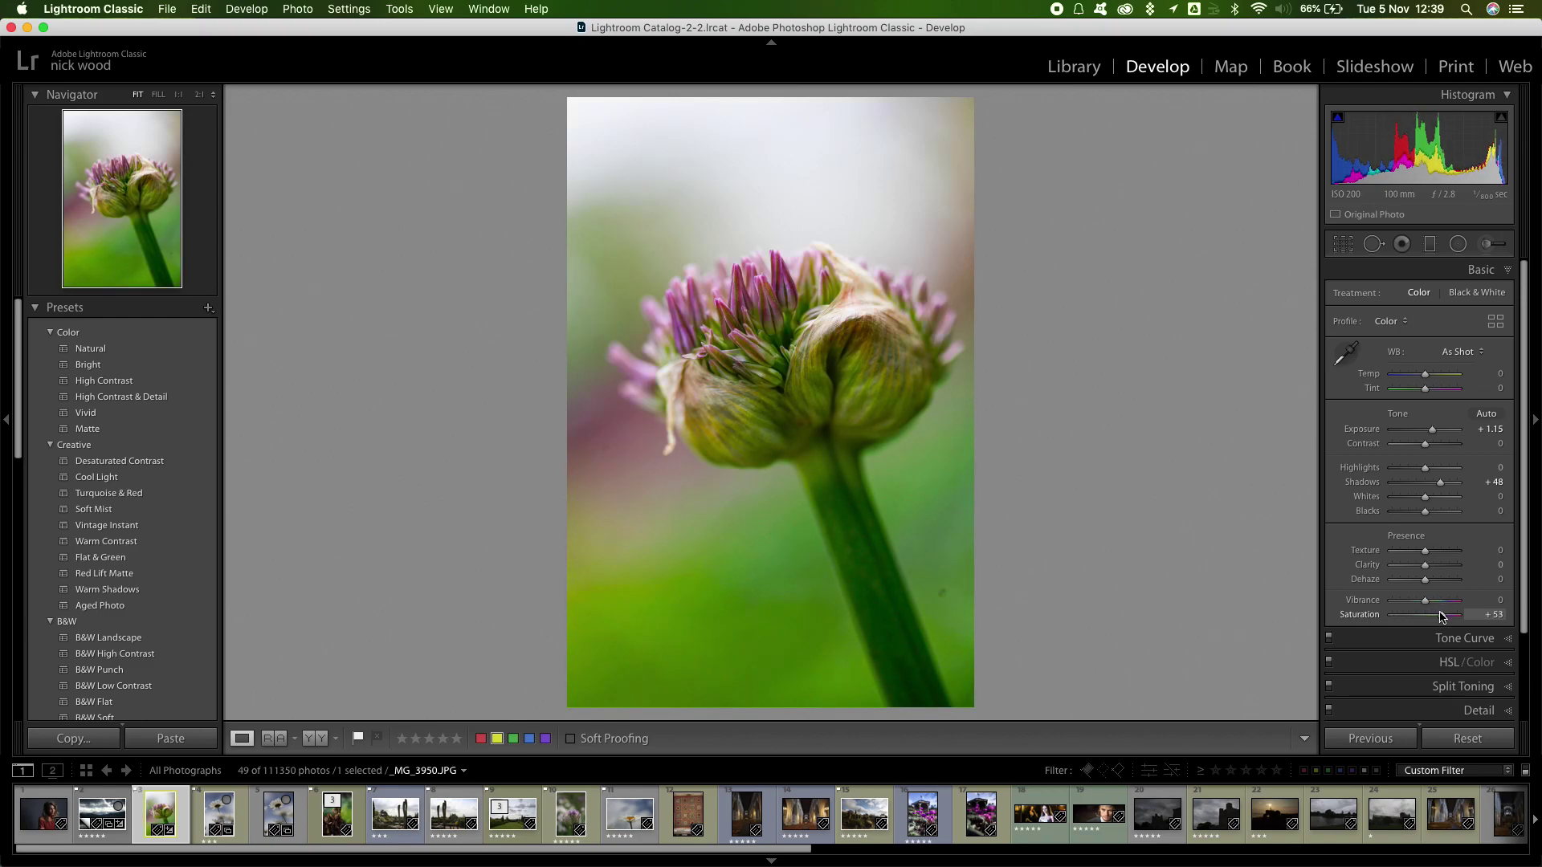
{"action": "mouse_move", "coordinate": [1442, 617]}
{"action": "left_mouse_down"}
{"action": "mouse_move", "coordinate": [1401, 618]}
{"action": "mouse_move", "coordinate": [1426, 616]}
{"action": "left_mouse_up"}
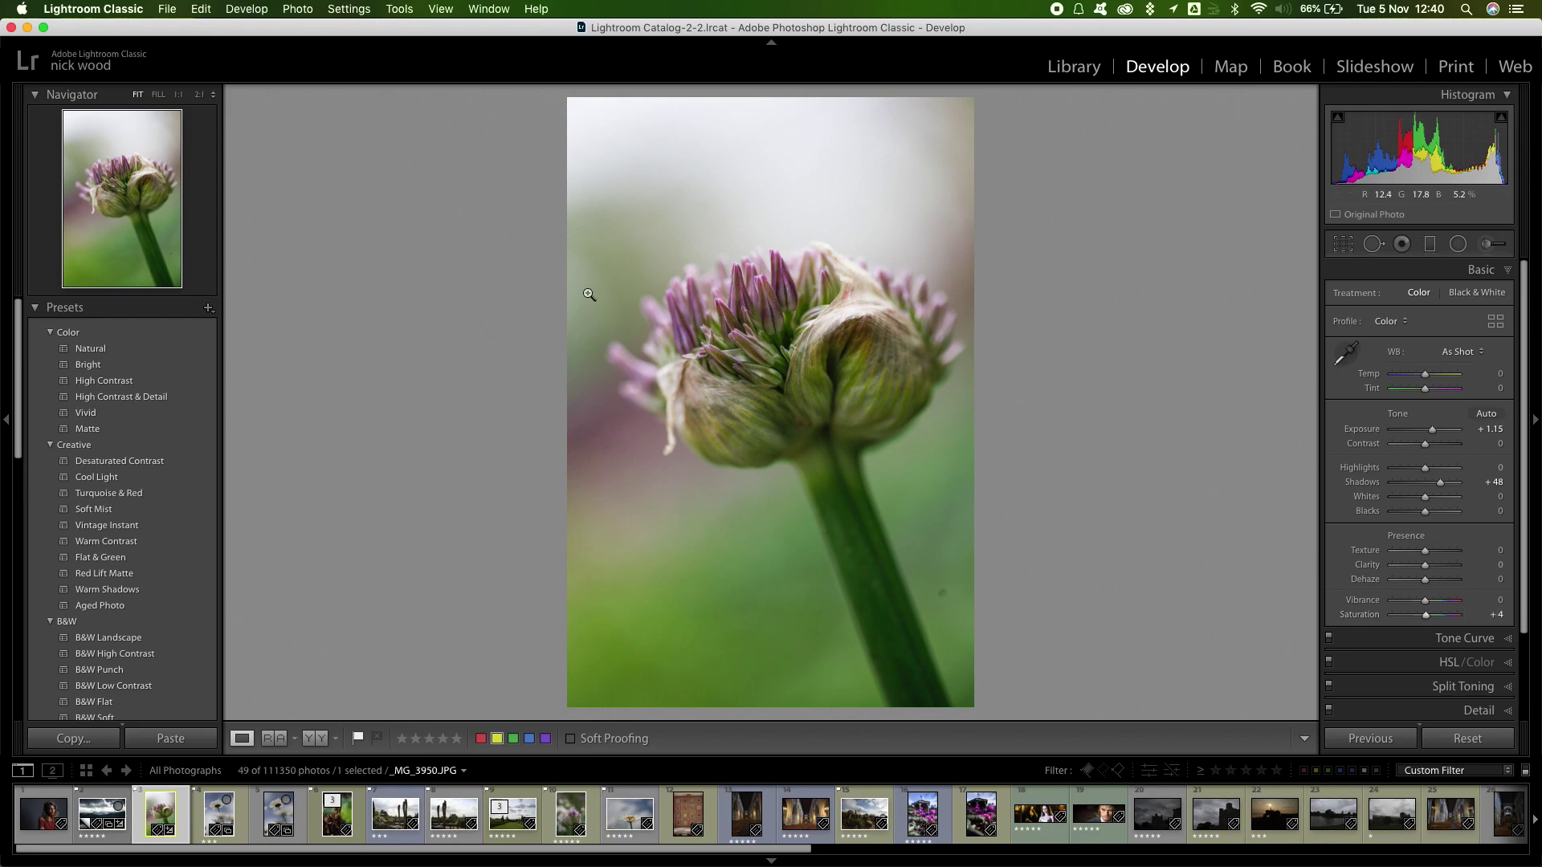
- Try the Before/After layouts, then open IMG_3573.JPG in Loupe view
{"action": "left_click", "coordinate": [315, 738]}
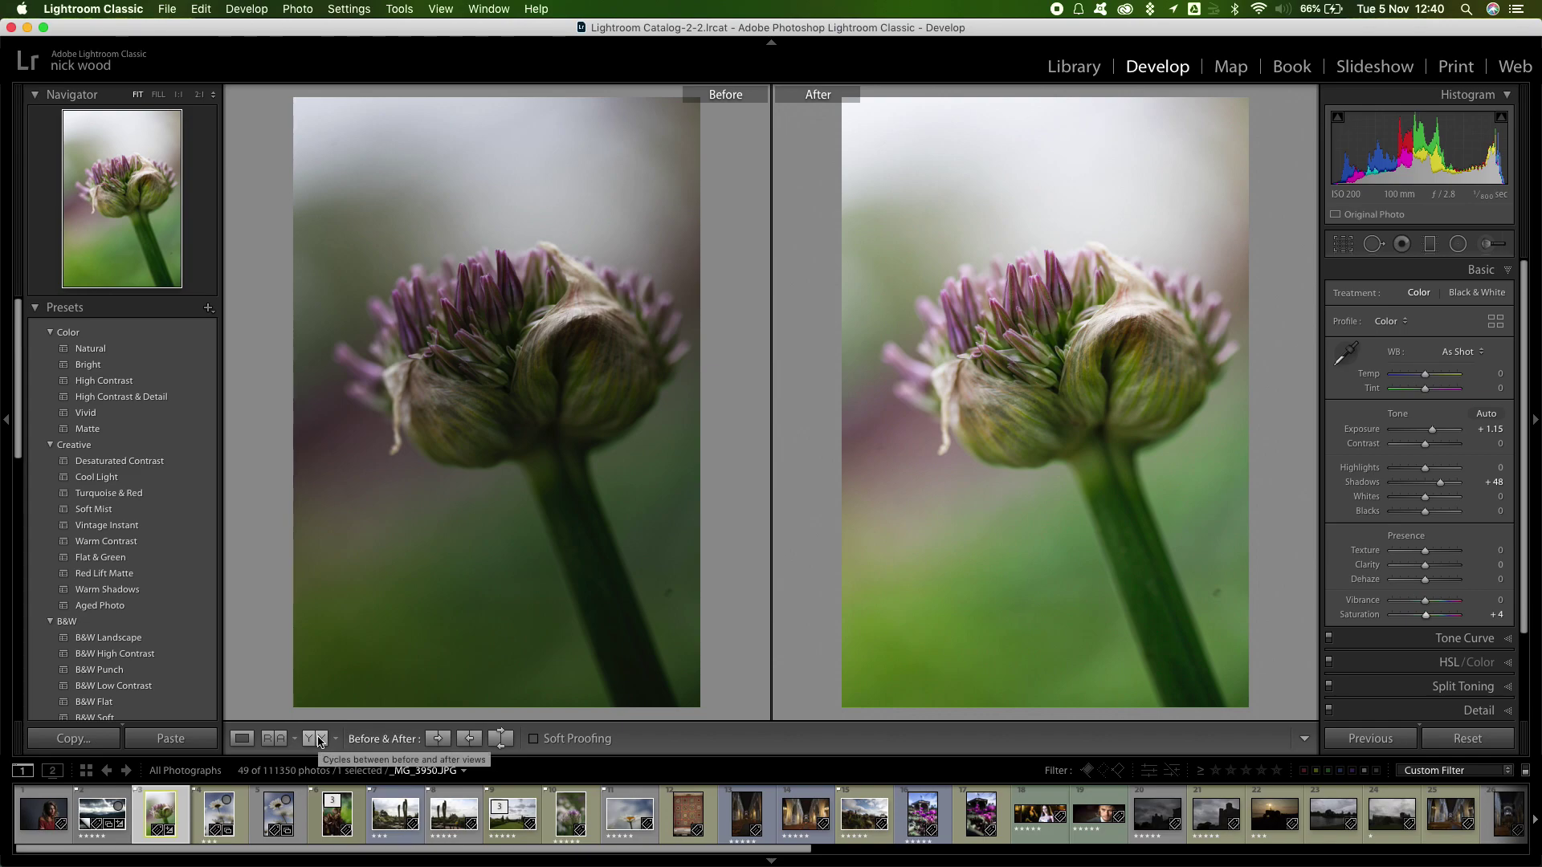
{"action": "left_click", "coordinate": [317, 739]}
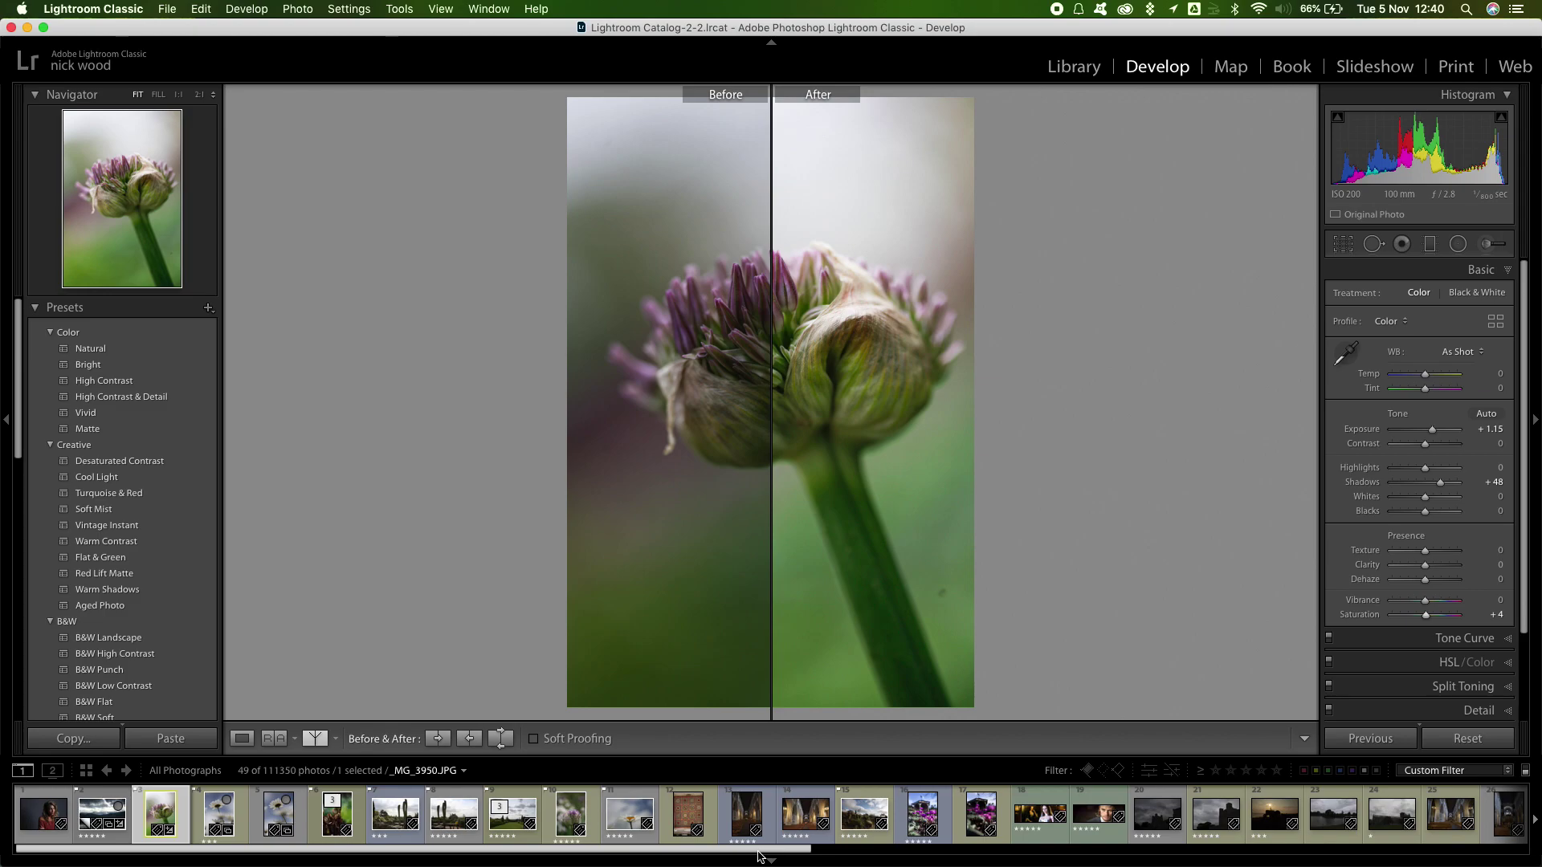
{"action": "left_click_drag", "start_coordinate": [761, 856], "coordinate": [1093, 848]}
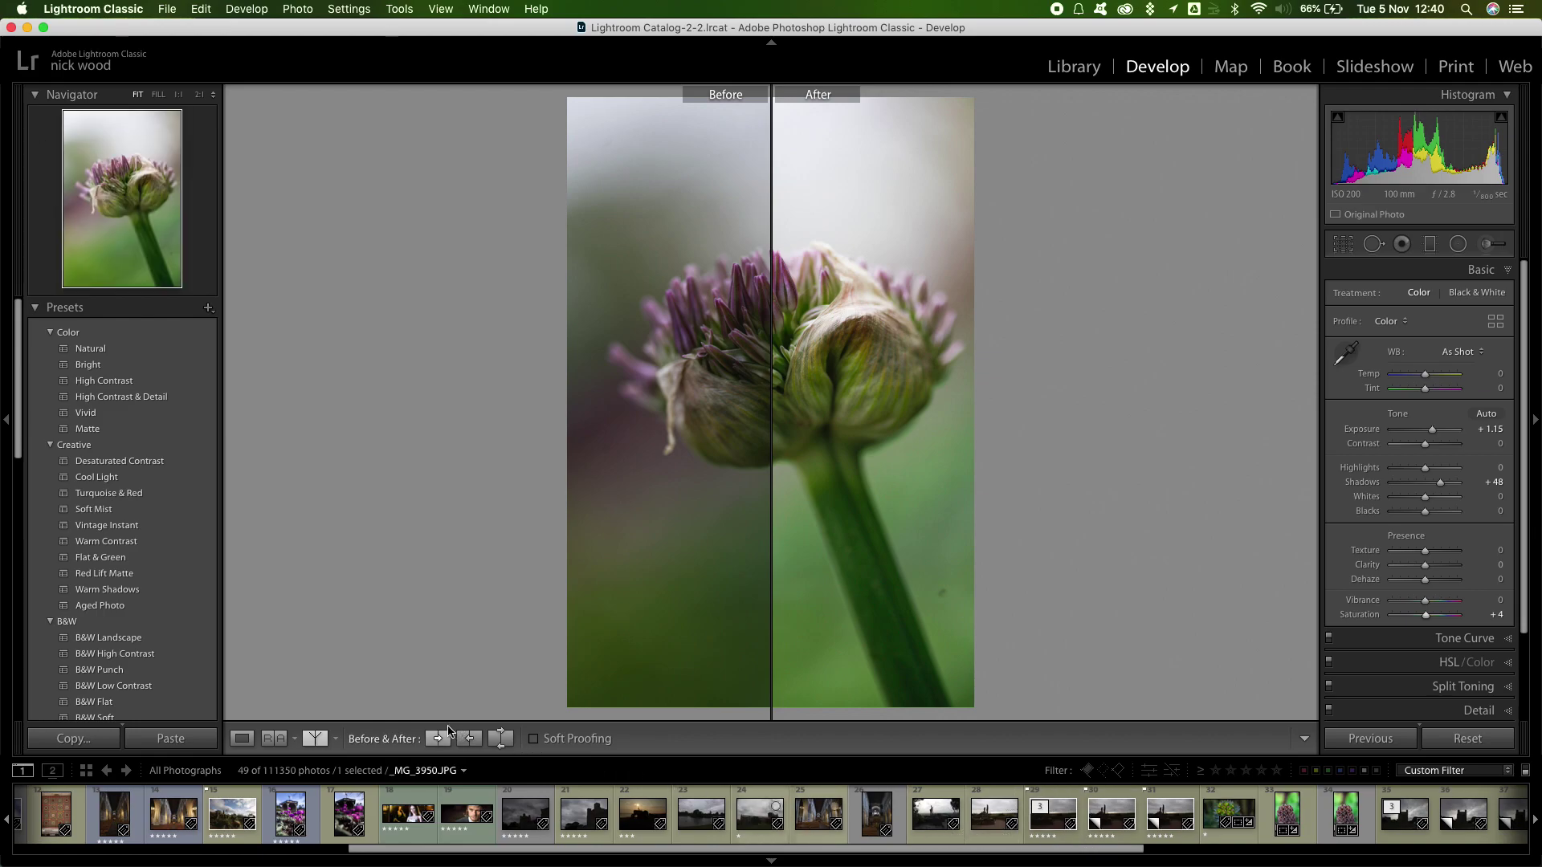
{"action": "left_click", "coordinate": [244, 740]}
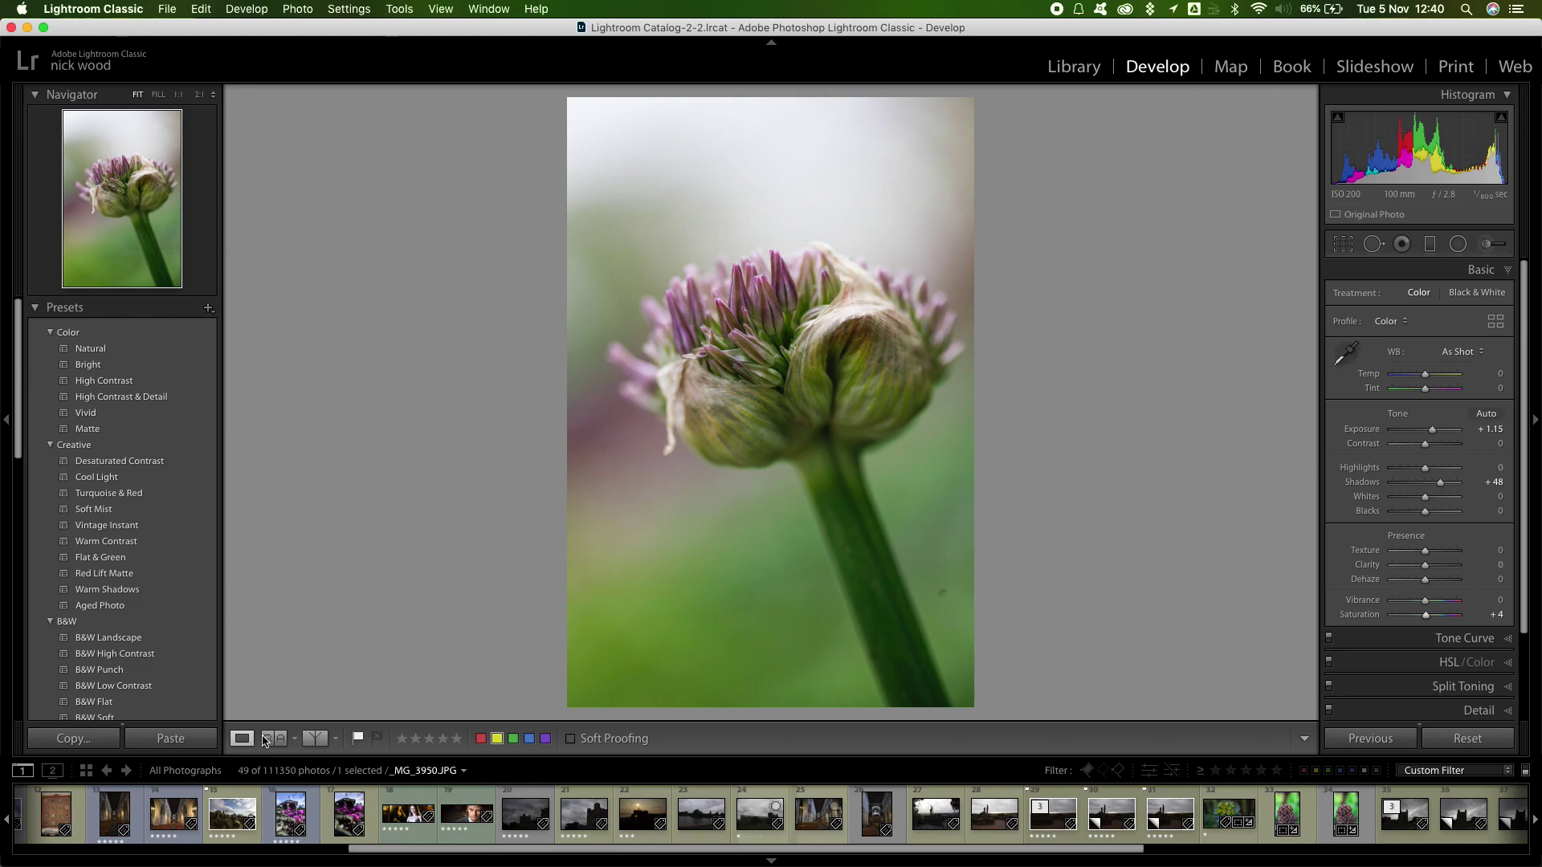
{"action": "left_click", "coordinate": [934, 813]}
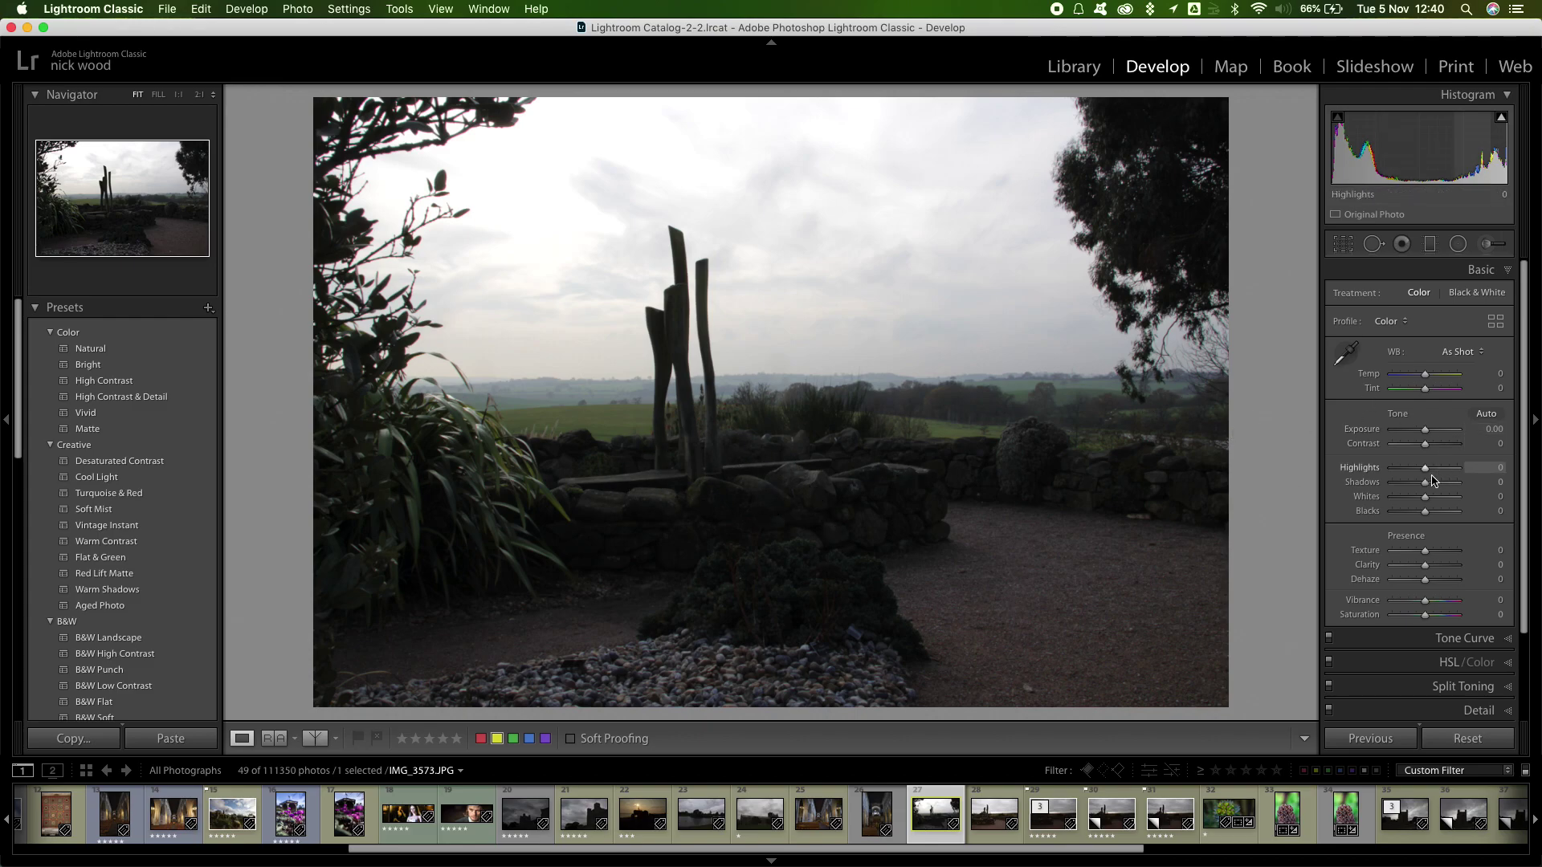
- Set IMG_3573.JPG to Shadows +100 and Highlights −98, reviewing Before/After layouts before returning to Loupe
{"action": "left_click_drag", "start_coordinate": [1425, 482], "coordinate": [1458, 482]}
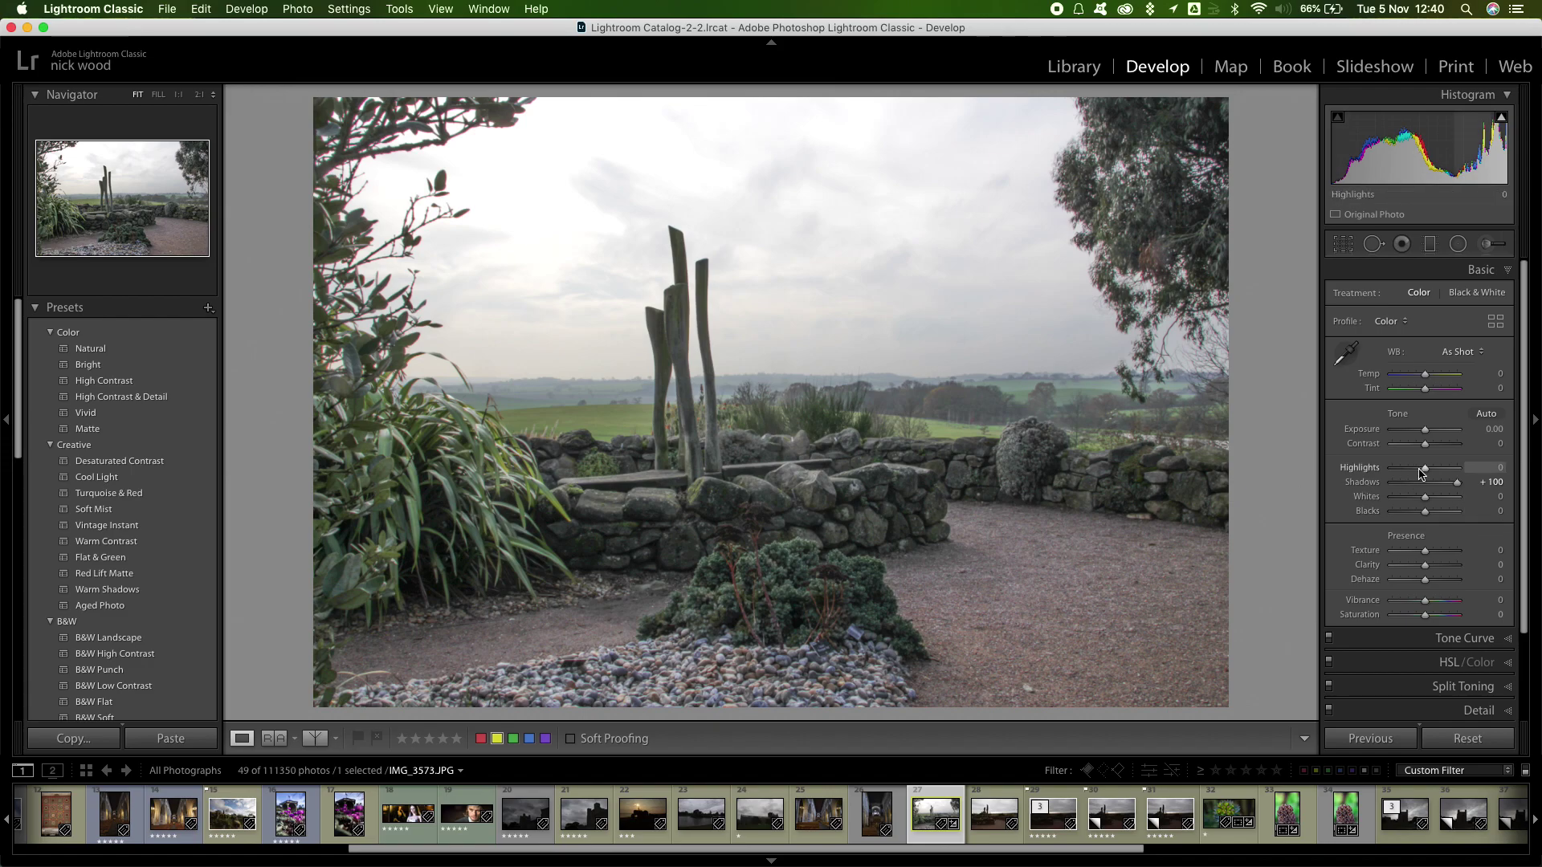
{"action": "left_click_drag", "start_coordinate": [1427, 472], "coordinate": [1396, 481]}
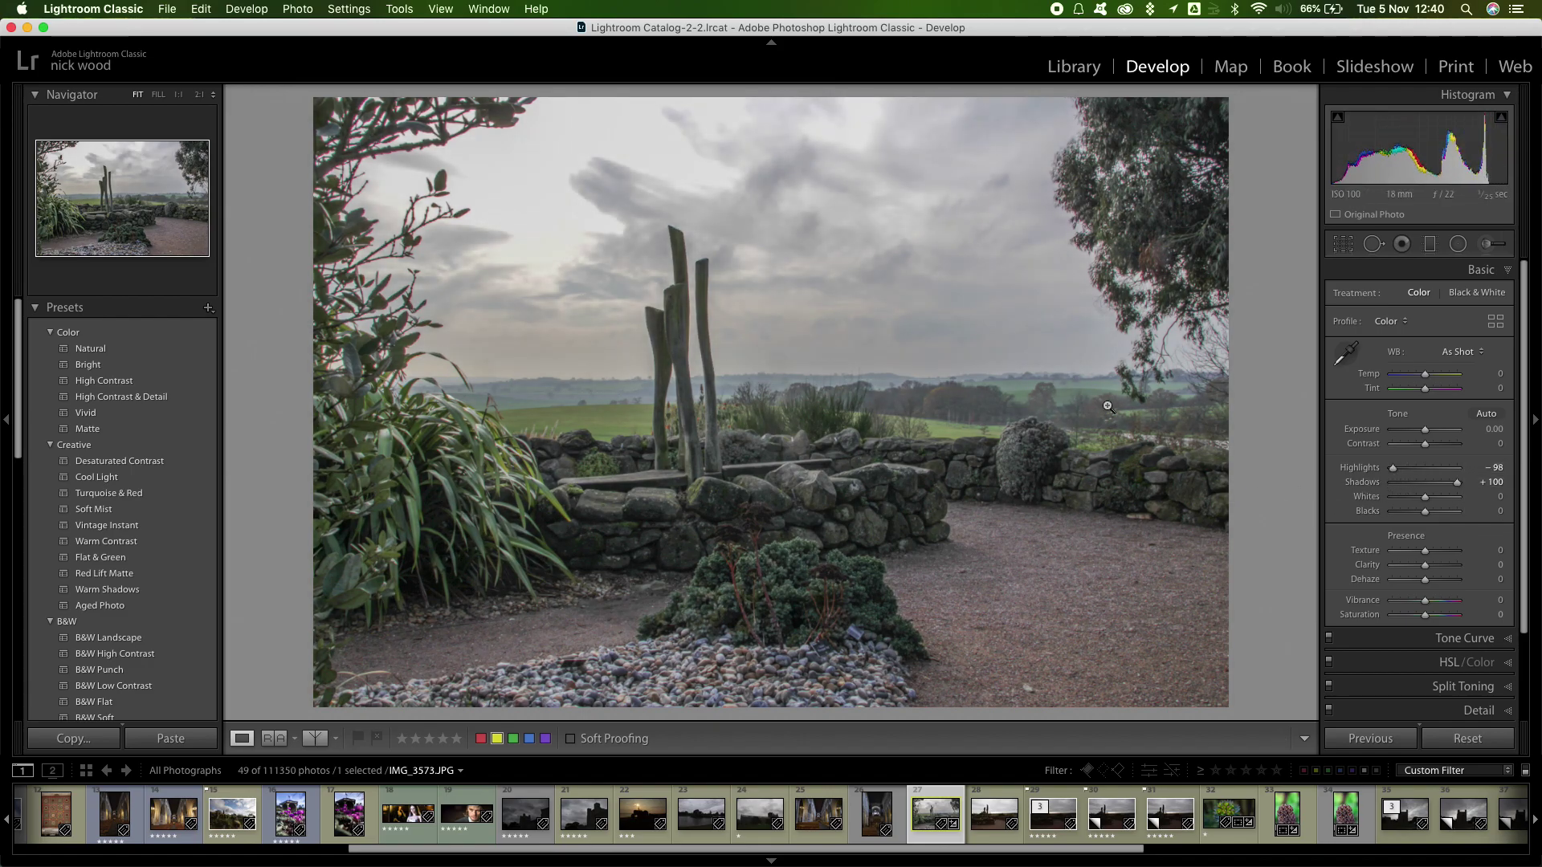
{"action": "left_click", "coordinate": [318, 740]}
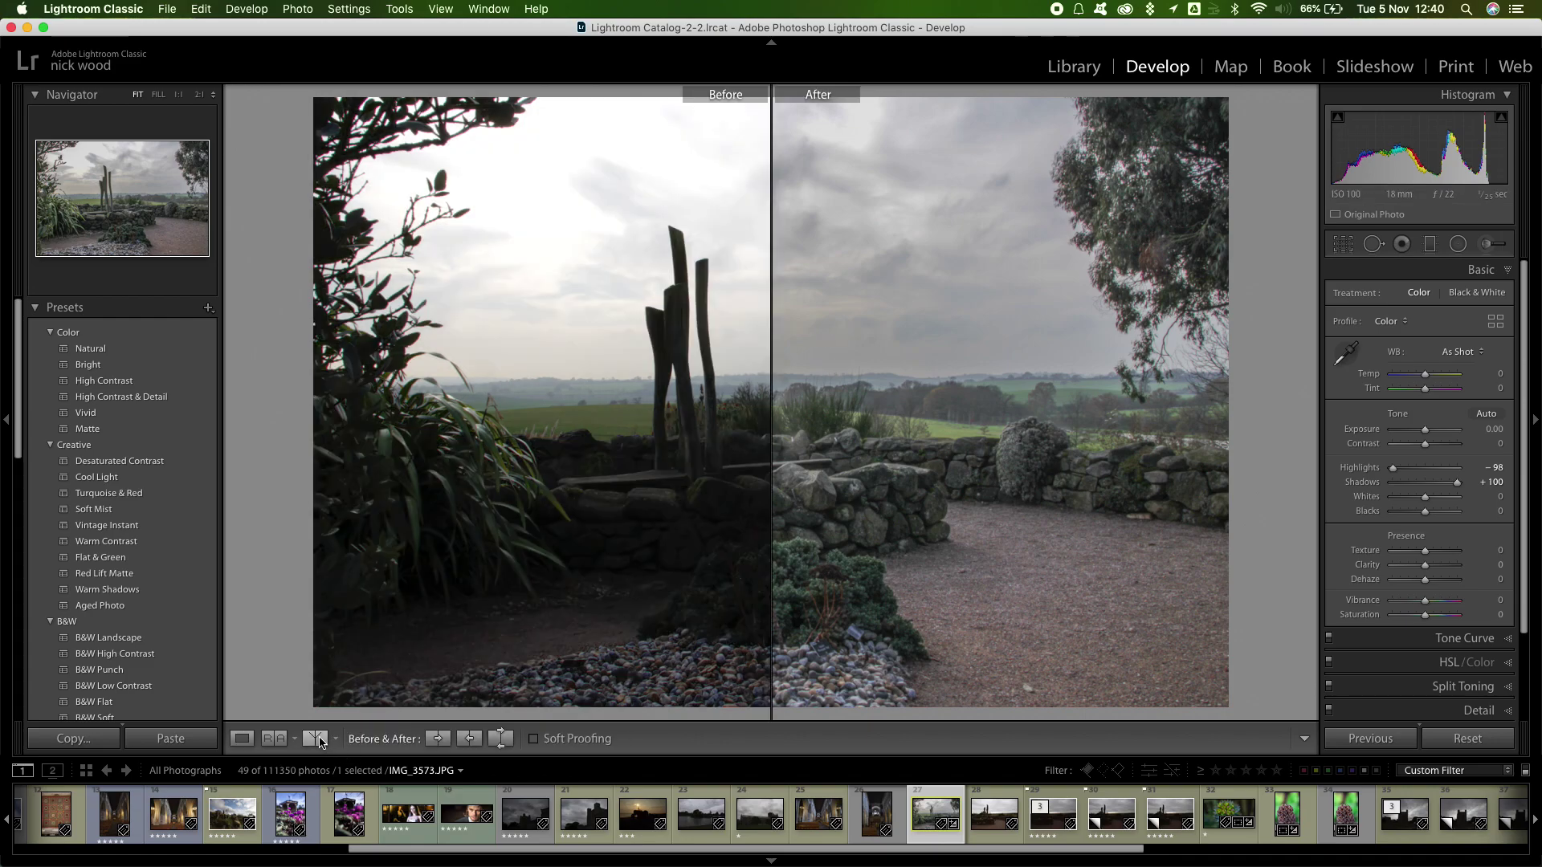
{"action": "left_click", "coordinate": [319, 740]}
{"action": "left_click", "coordinate": [319, 740]}
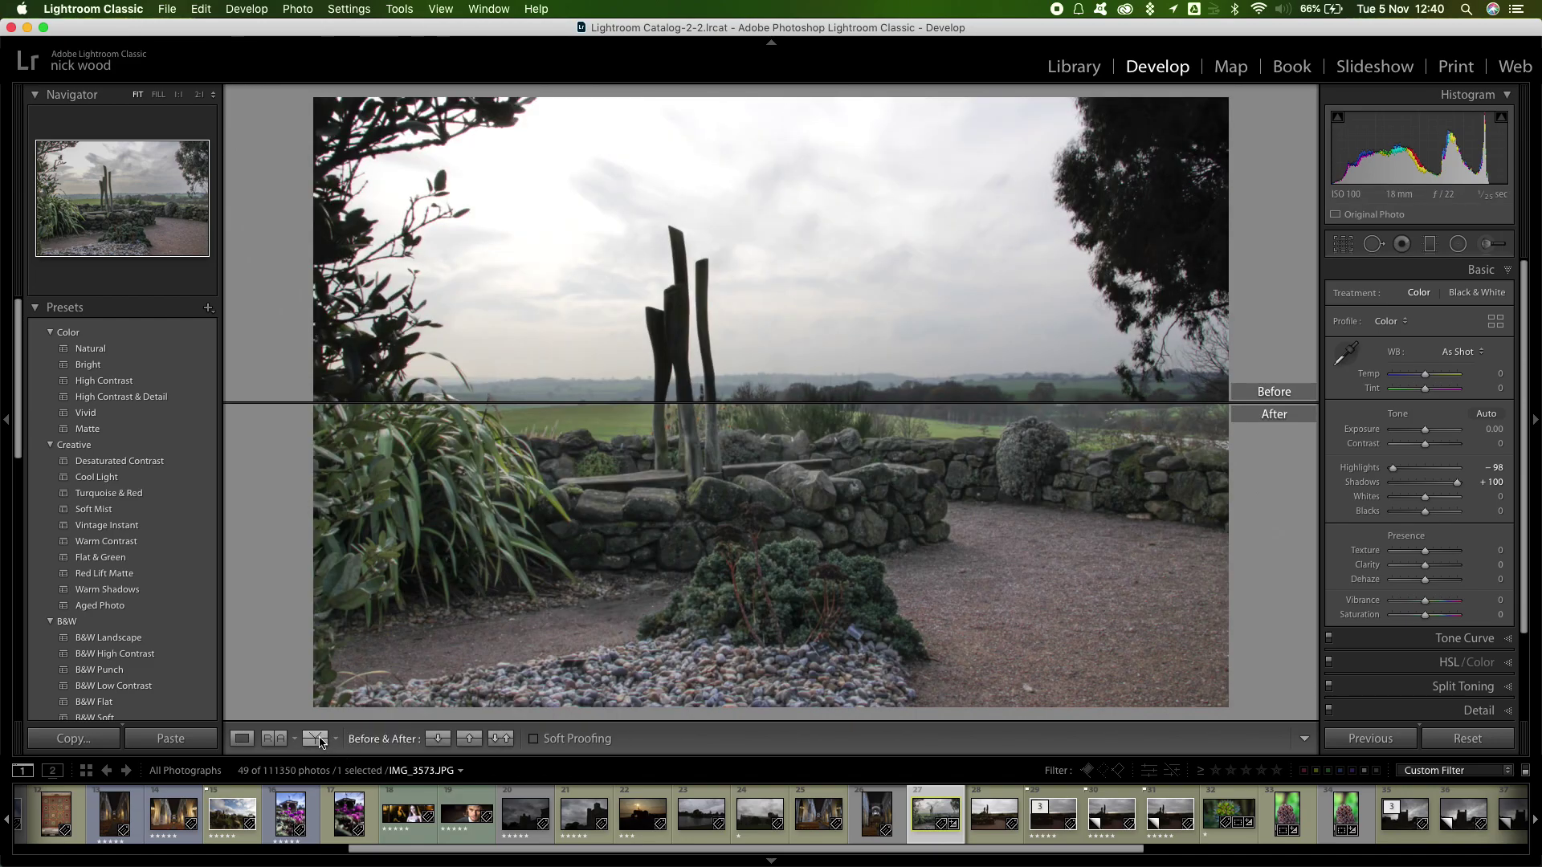
{"action": "left_click", "coordinate": [319, 740]}
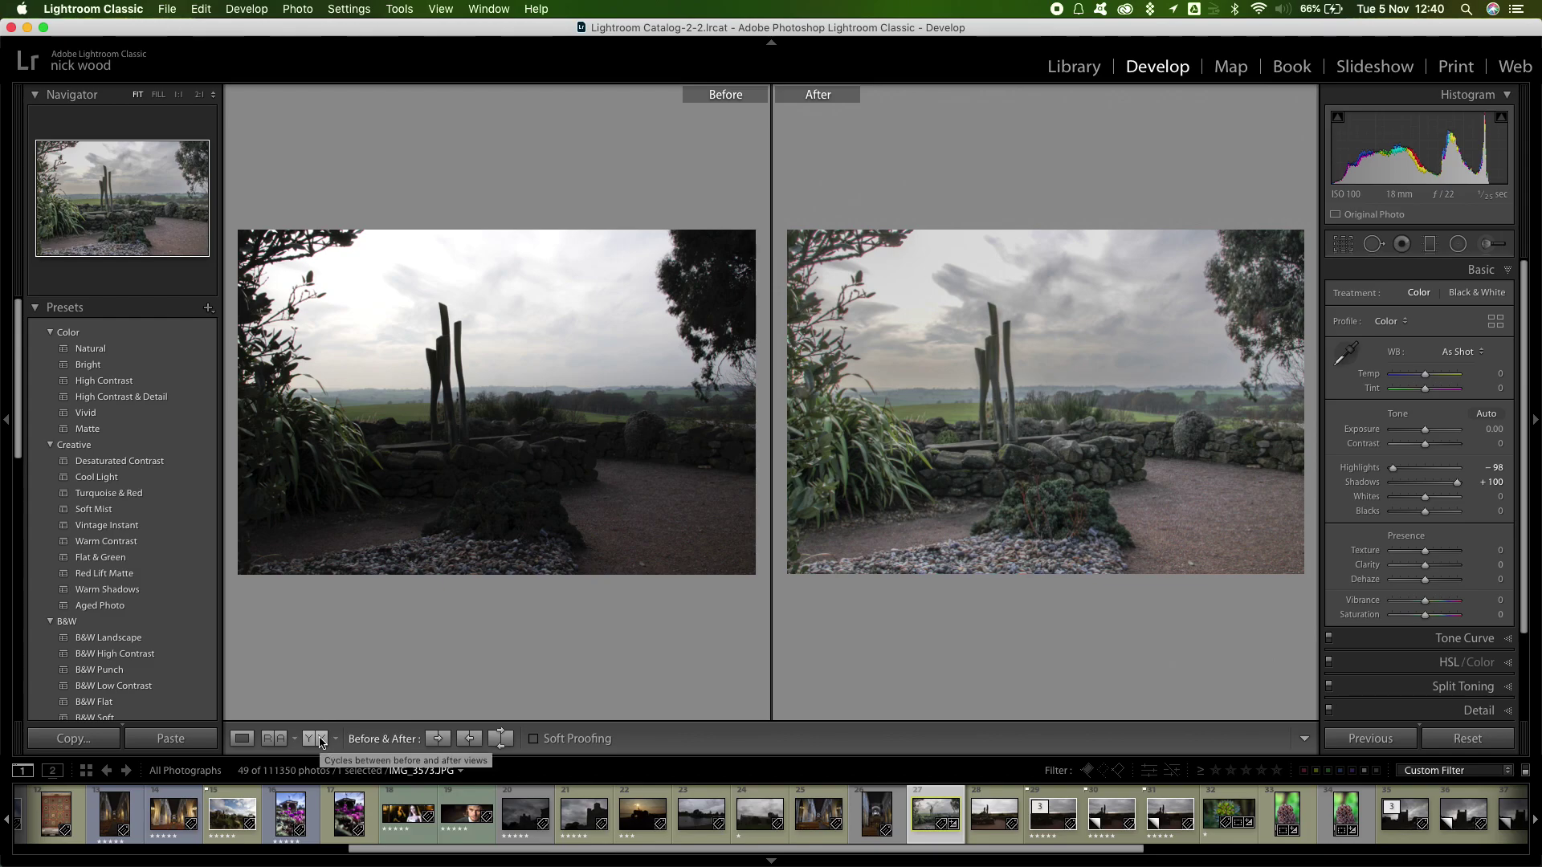
{"action": "left_click", "coordinate": [244, 739]}
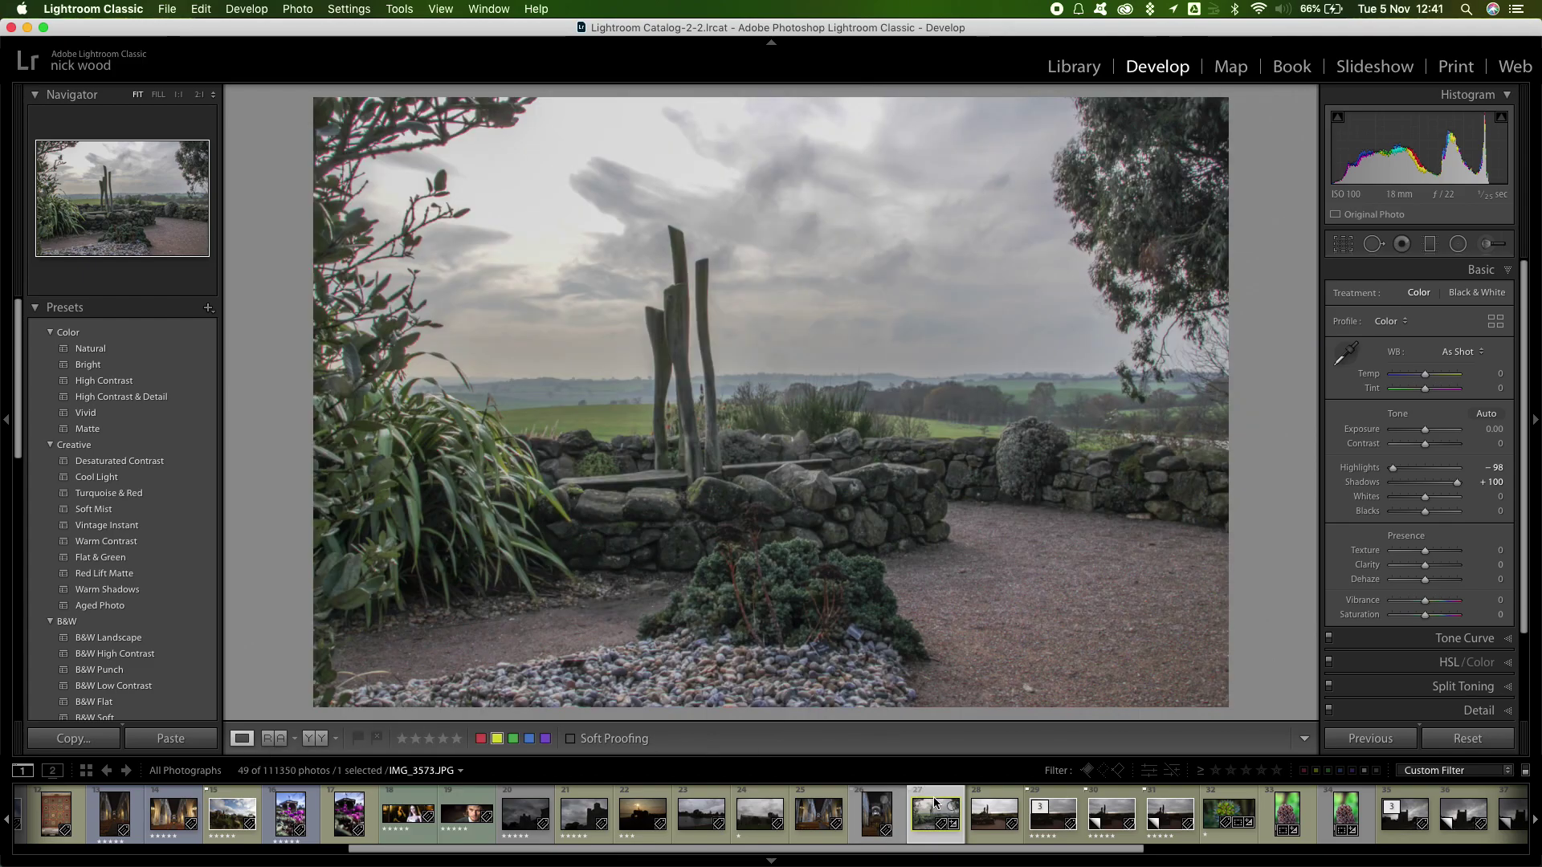
- Apply the previous photo's Highlights −98 and Shadows +100 to _MG_0052.CR2
{"action": "left_click", "coordinate": [995, 793]}
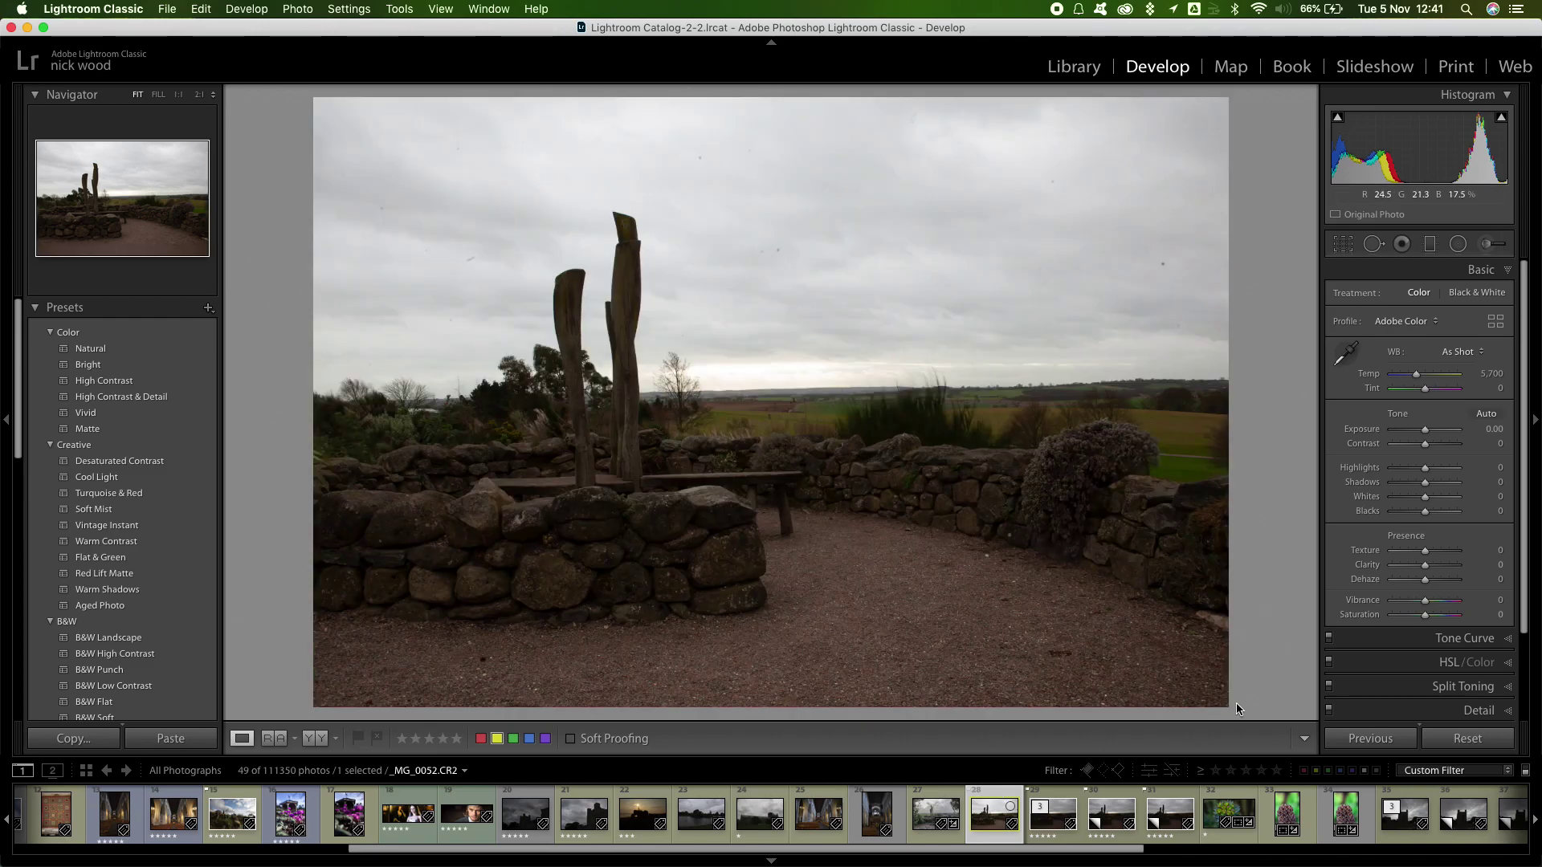
{"action": "left_click", "coordinate": [1372, 739]}
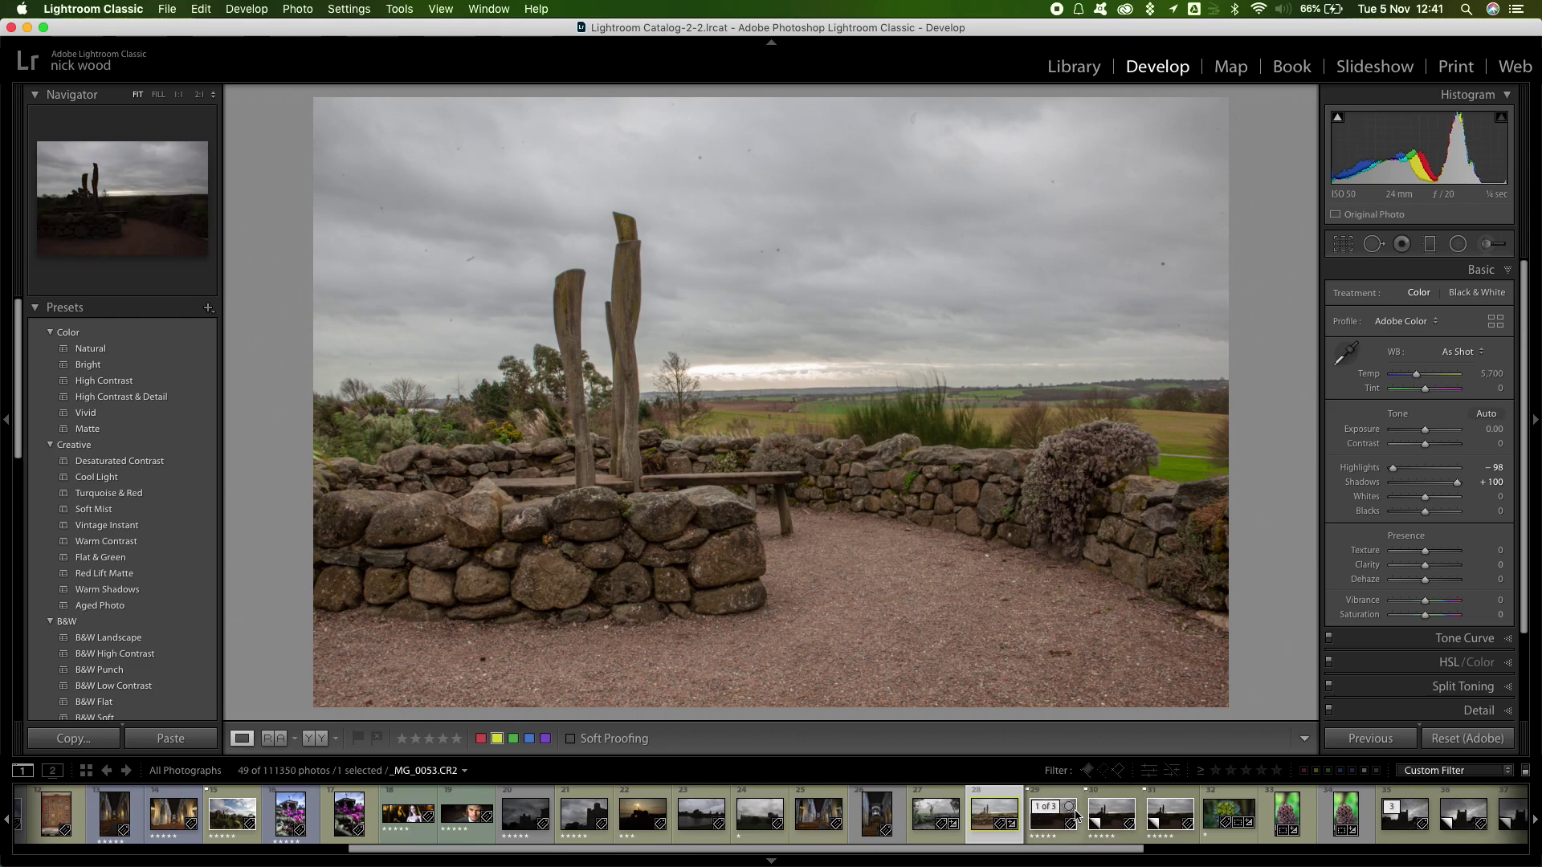
- Select thumbnails 28–31 and synchronize _MG_0052.CR2's settings across them
{"action": "left_click", "coordinate": [1168, 803], "text": "shift"}
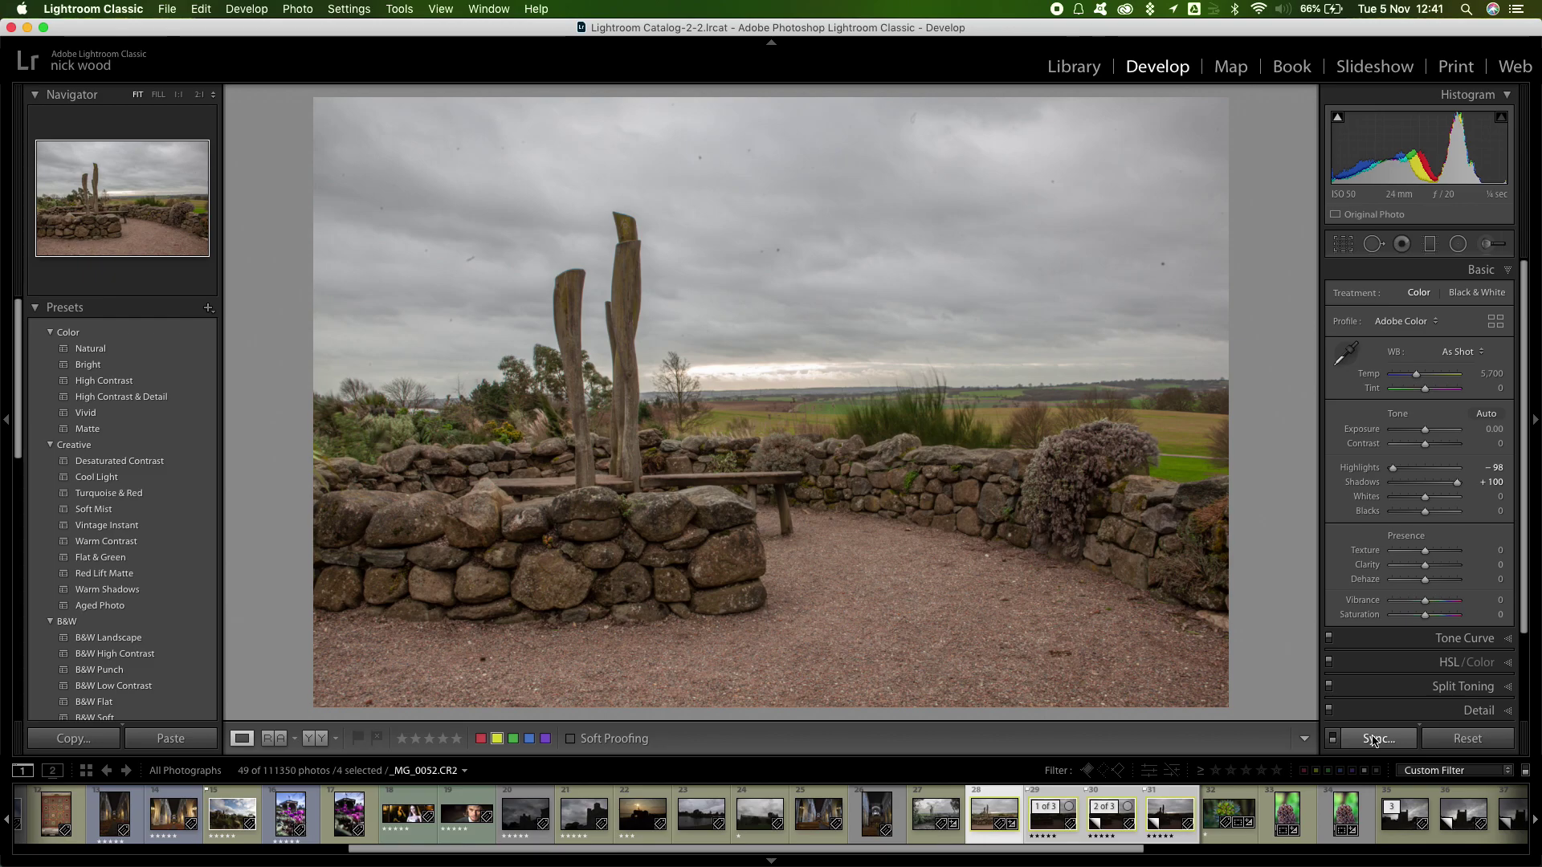
{"action": "left_click", "coordinate": [1373, 740]}
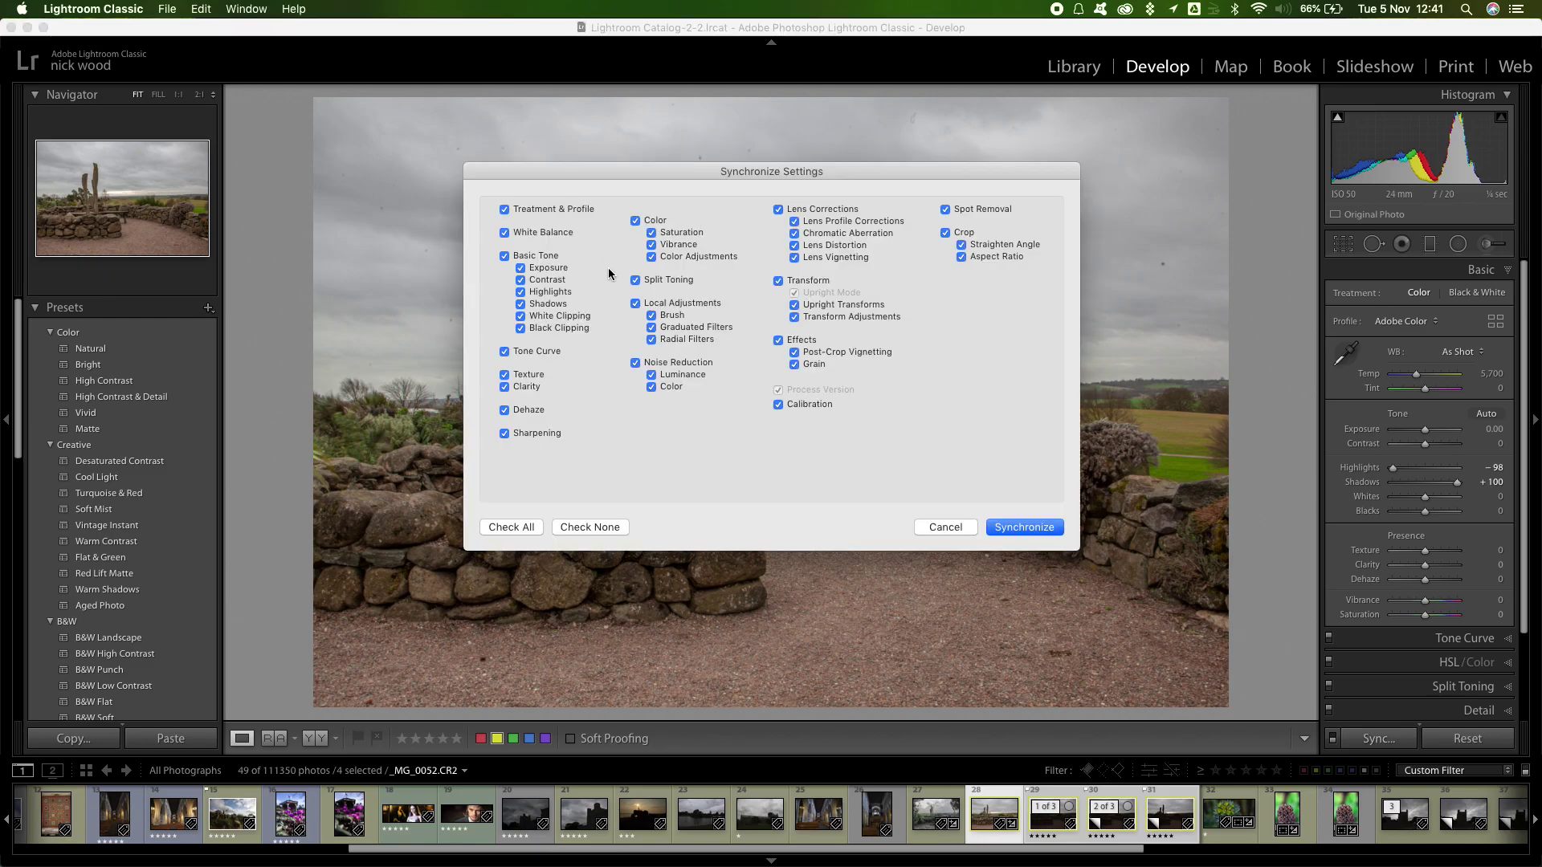
{"action": "left_click", "coordinate": [1025, 528]}
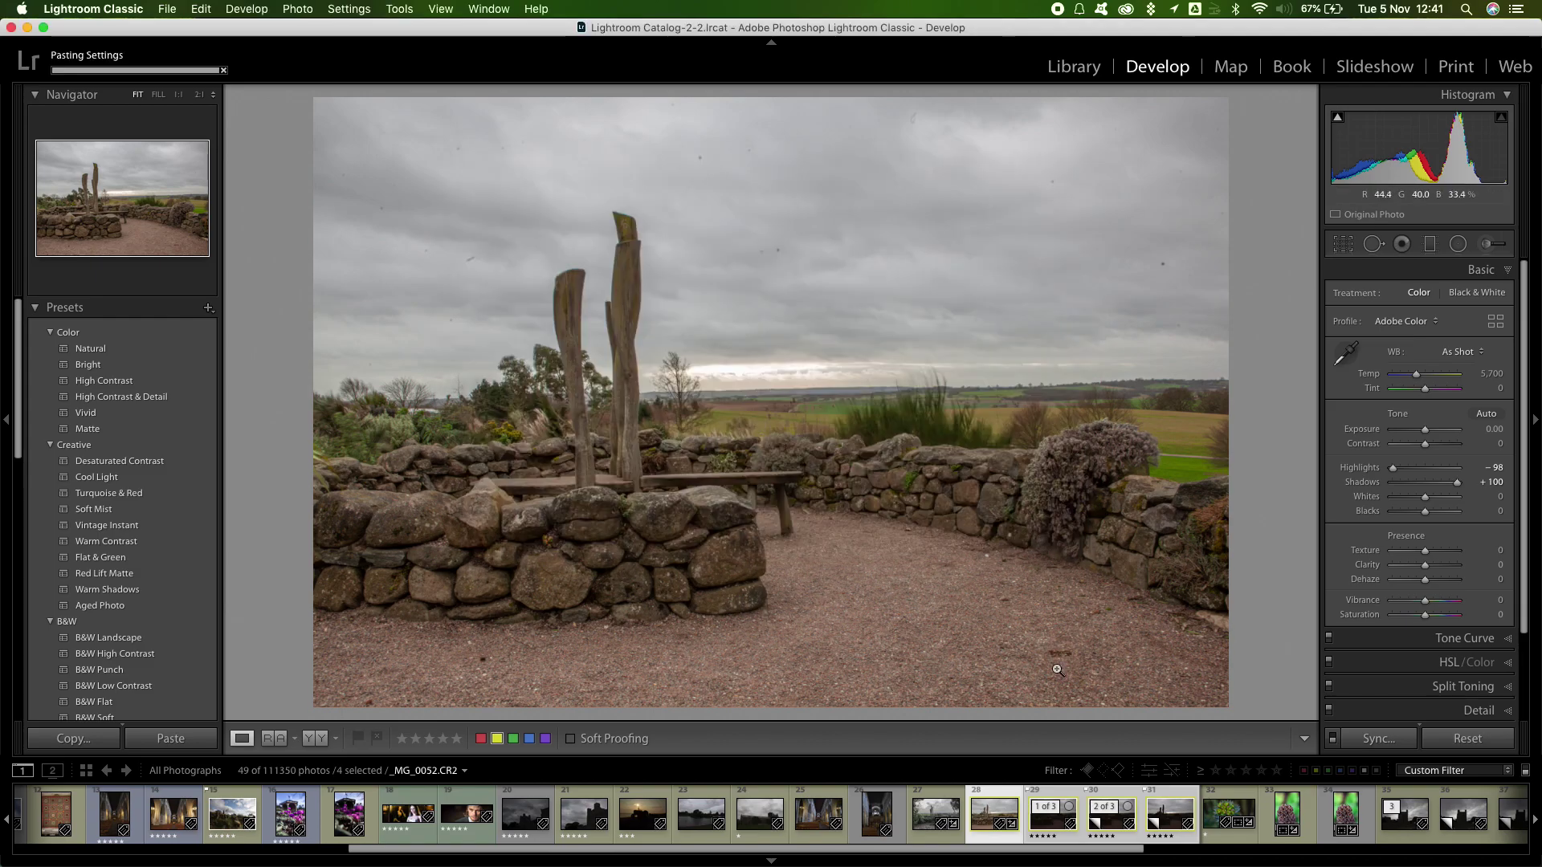
- Set Exposure on _MG_0053.CR2, Copy 1 and Copy 2 to +1.30, +1.15 and +0.95
{"action": "left_click", "coordinate": [1073, 835]}
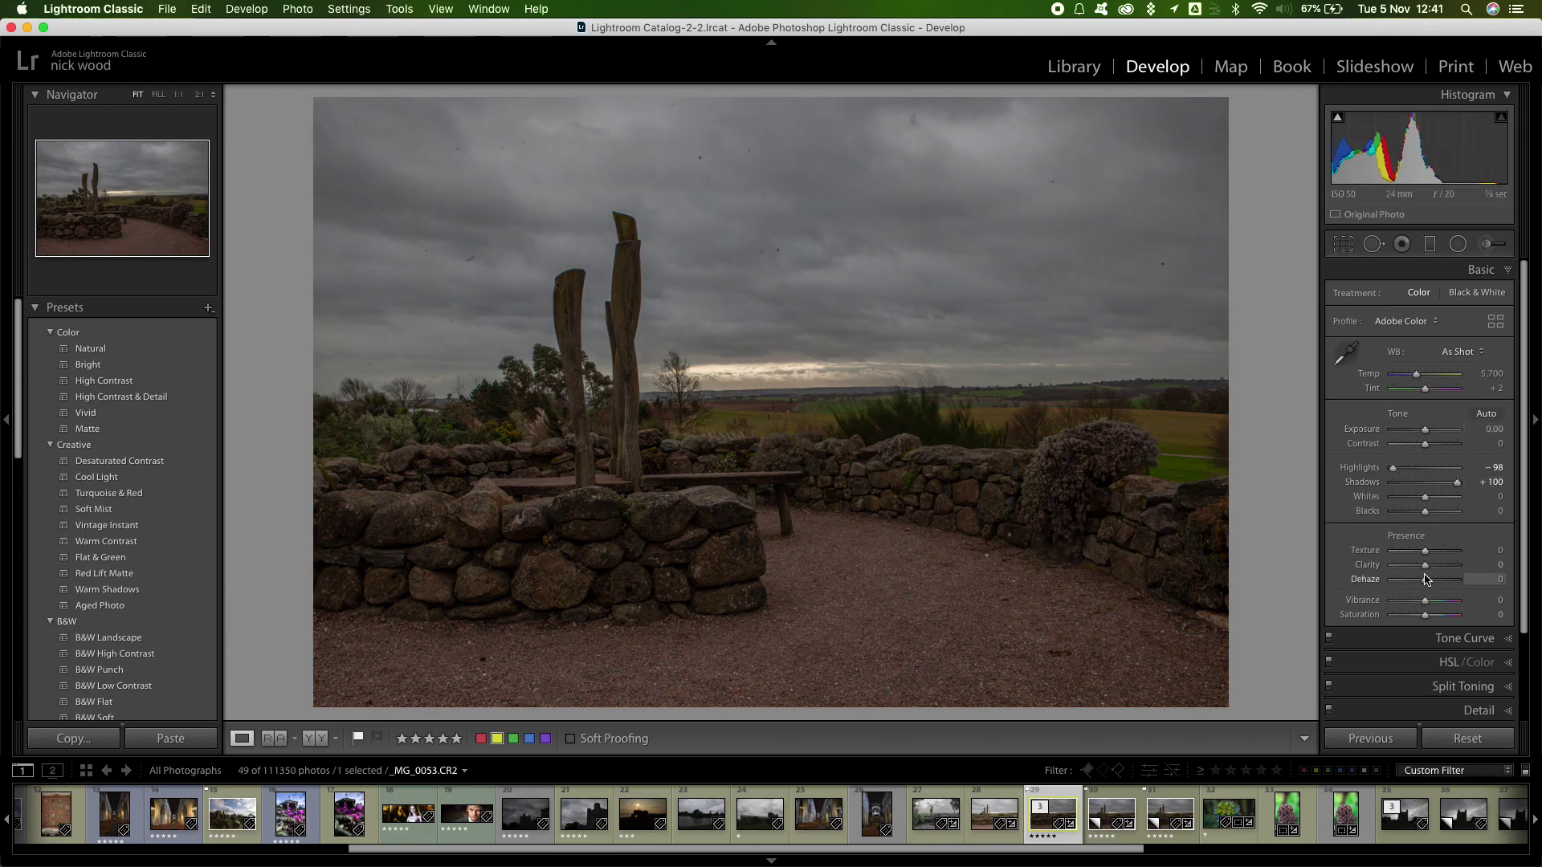
{"action": "left_click_drag", "start_coordinate": [1426, 431], "coordinate": [1436, 432]}
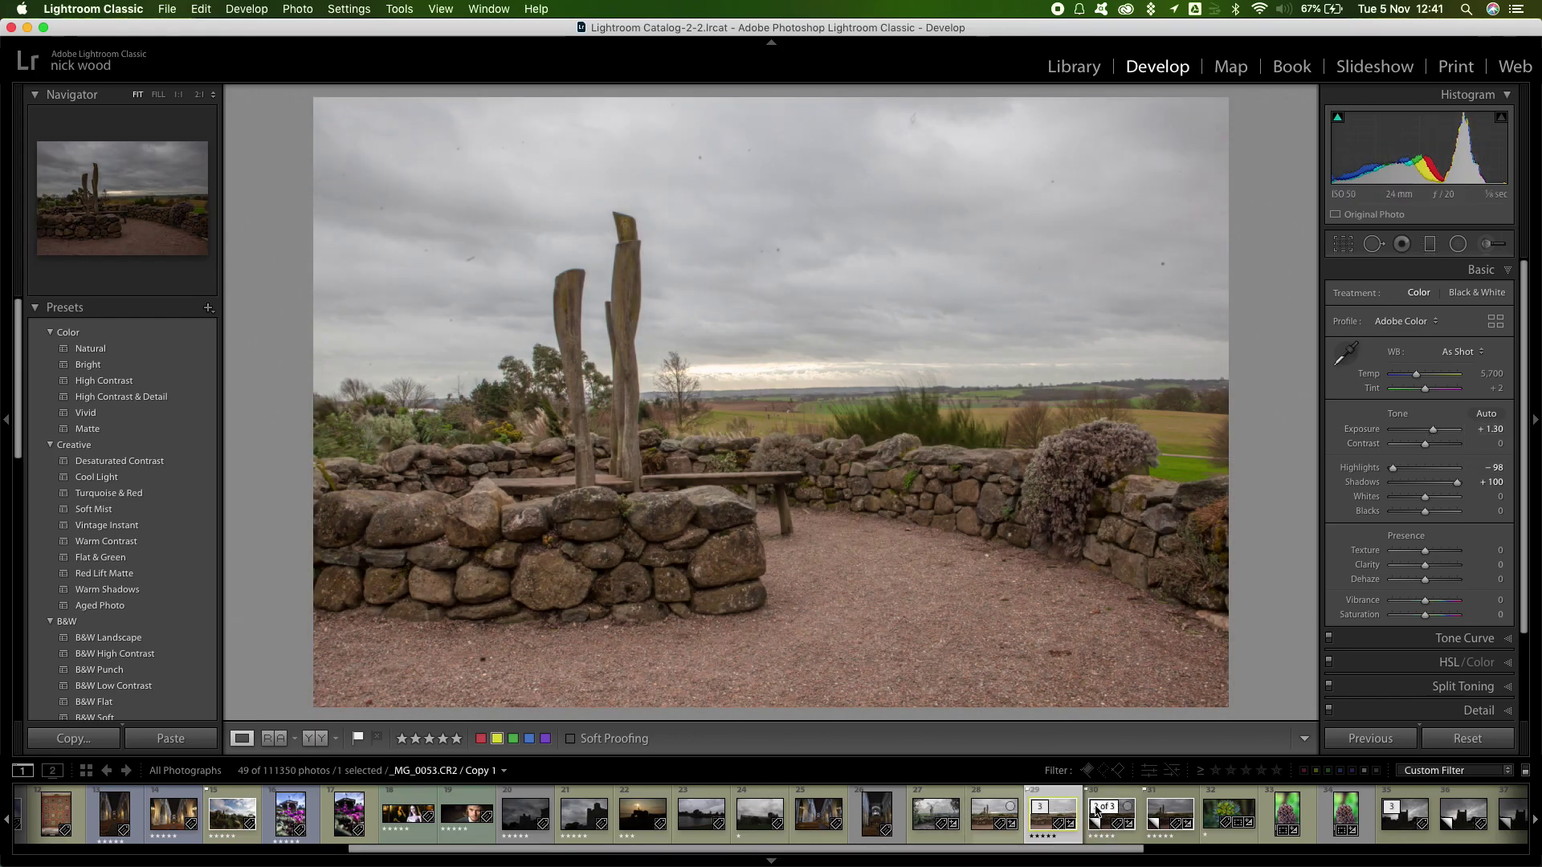
{"action": "left_click", "coordinate": [1128, 799]}
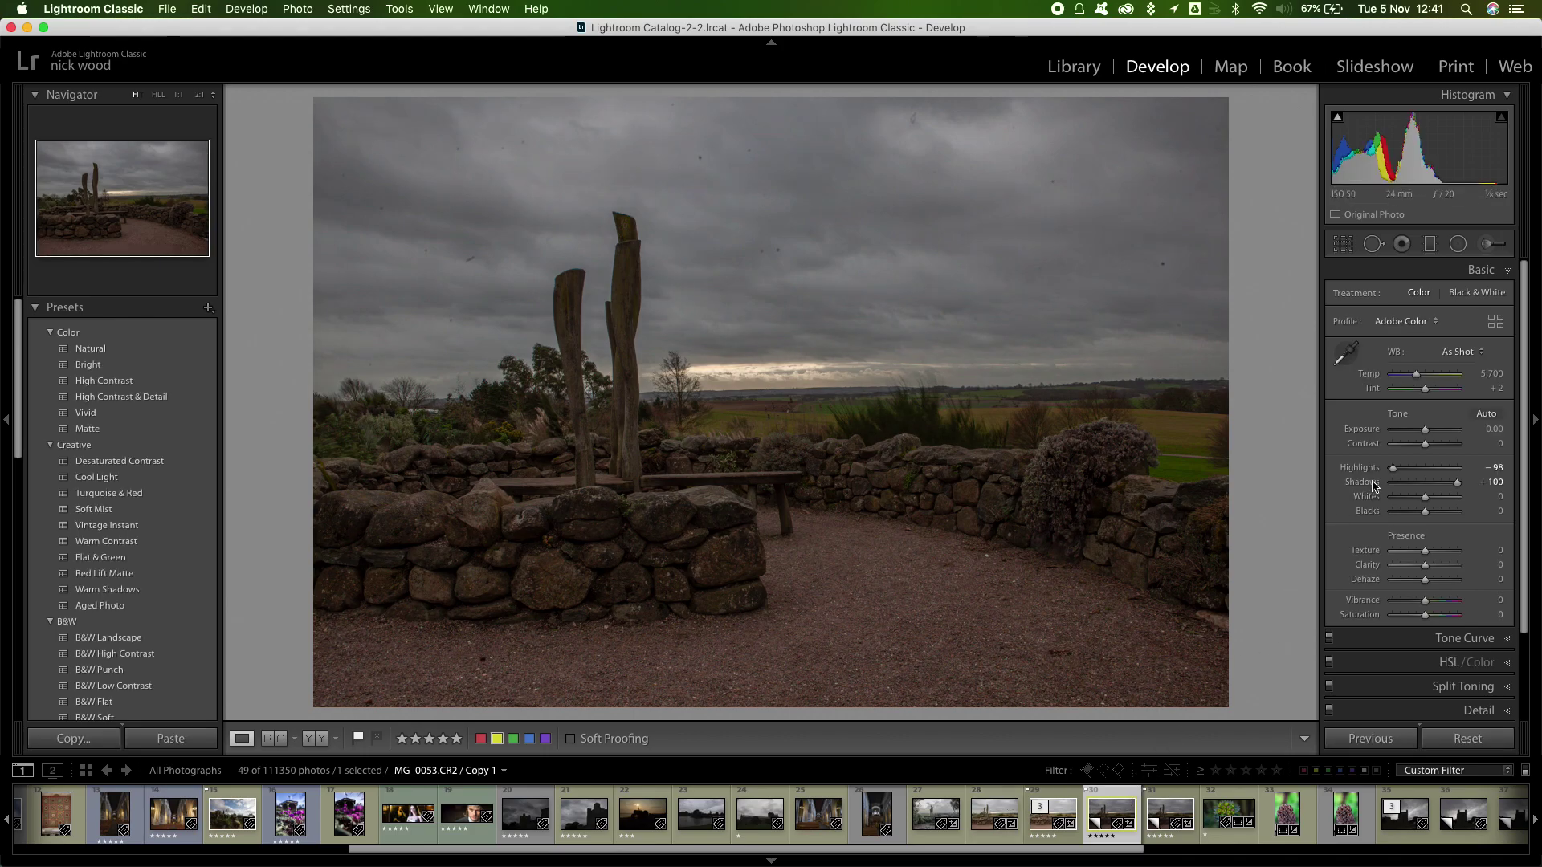
{"action": "left_click_drag", "start_coordinate": [1425, 433], "coordinate": [1432, 432]}
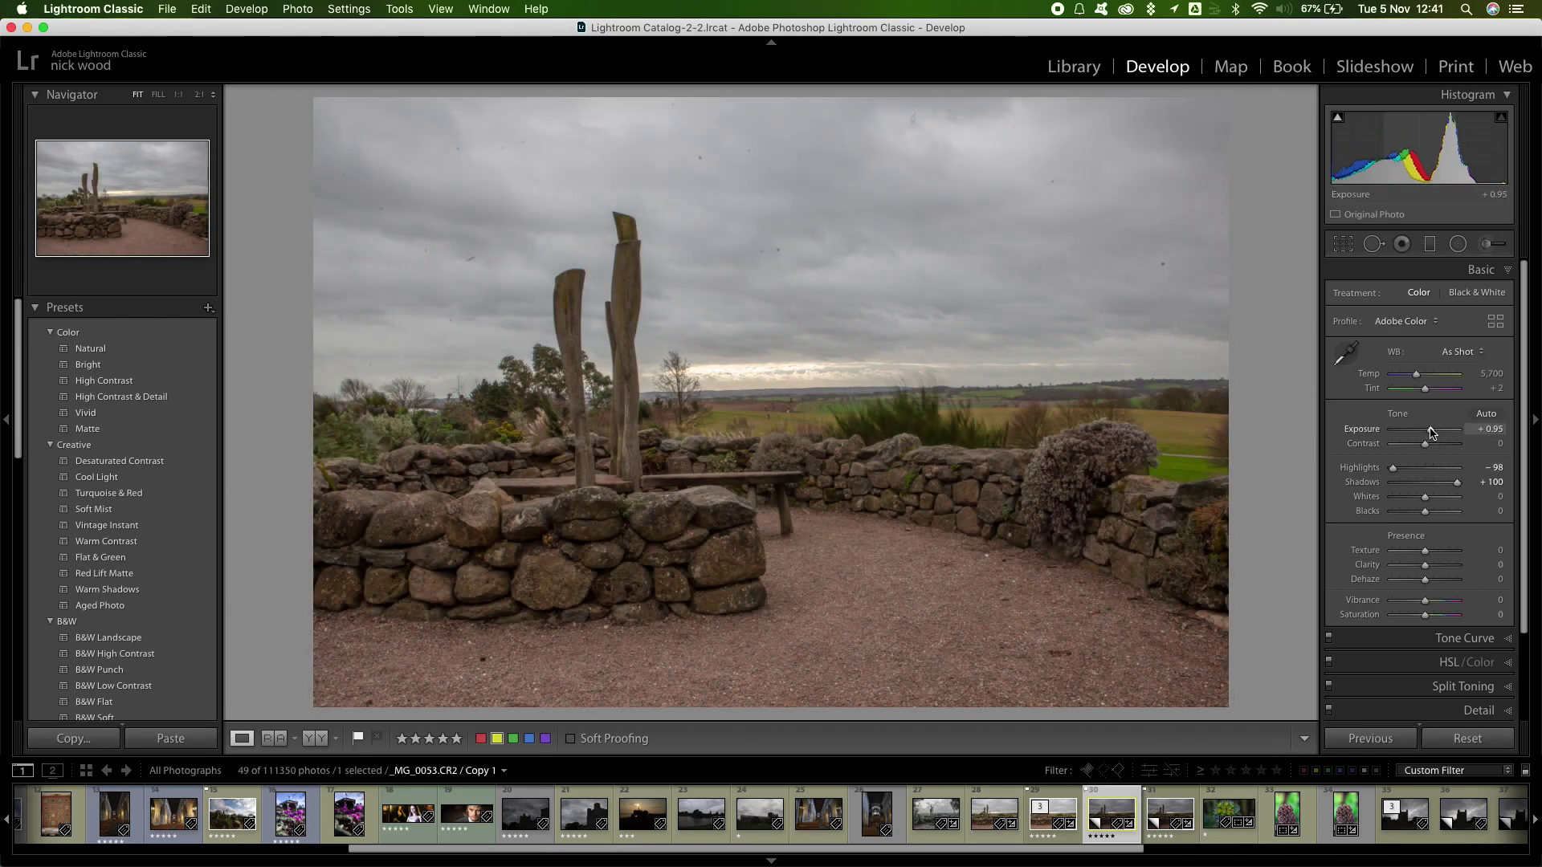
{"action": "left_click", "coordinate": [1151, 824]}
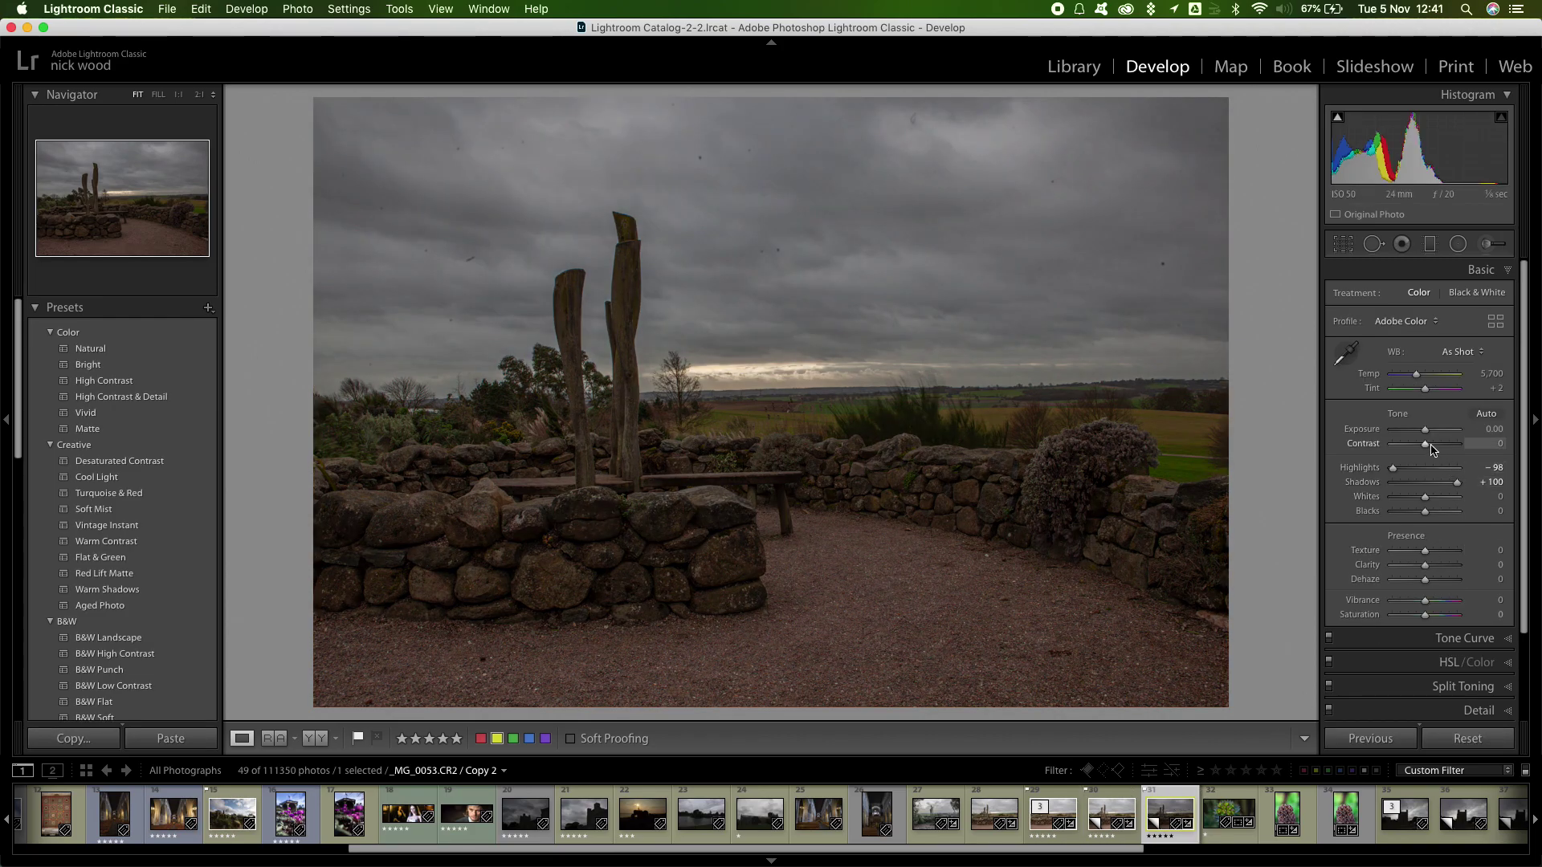
{"action": "left_click_drag", "start_coordinate": [1425, 434], "coordinate": [1431, 434]}
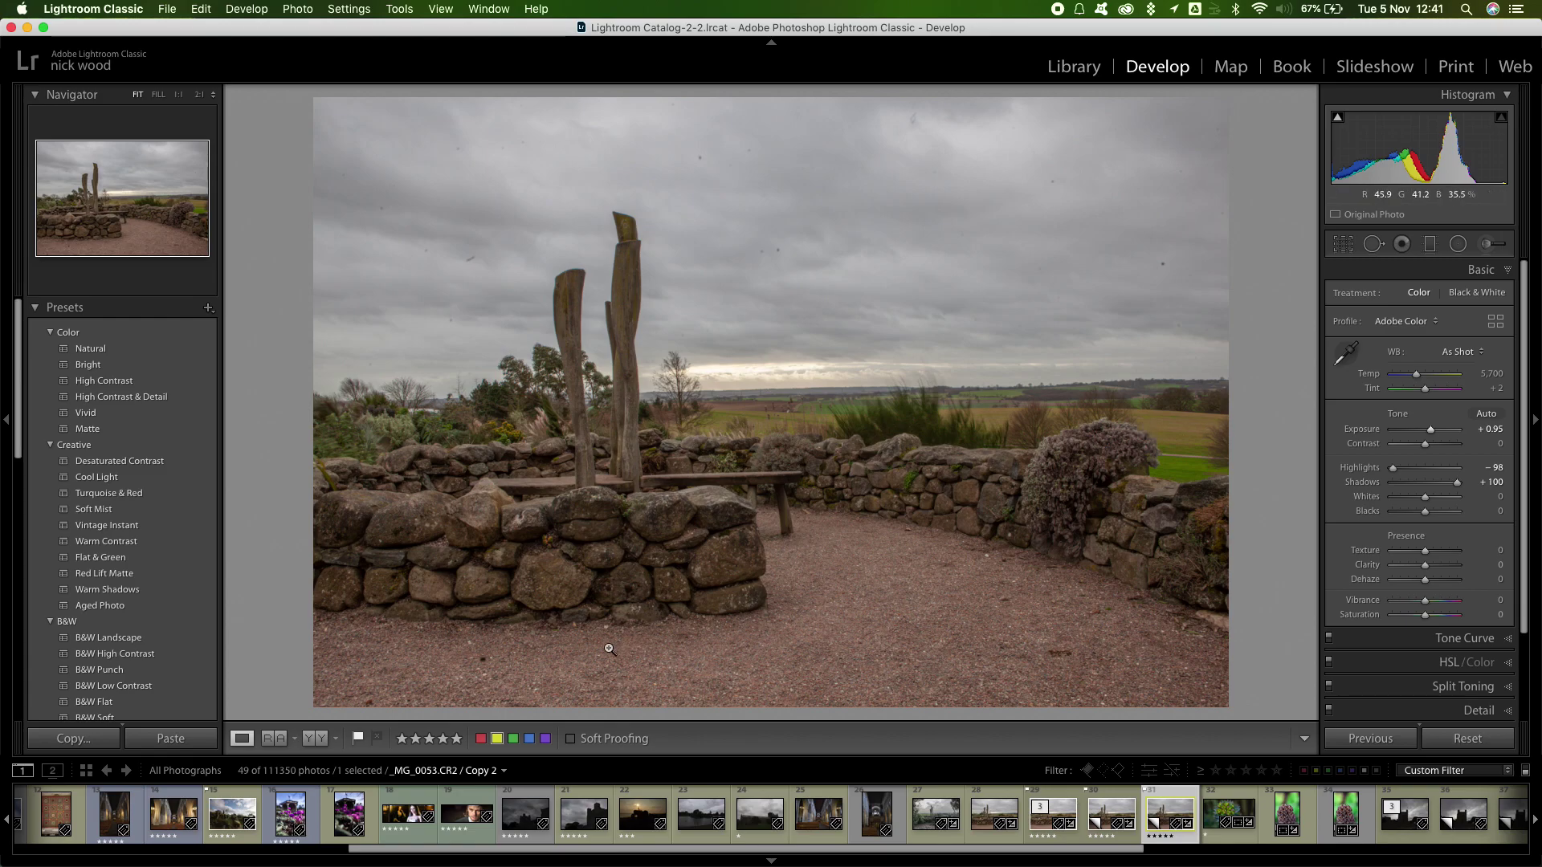
- Cycle Before/After layouts on the current and neighbouring sculpture photos
{"action": "left_click", "coordinate": [322, 739]}
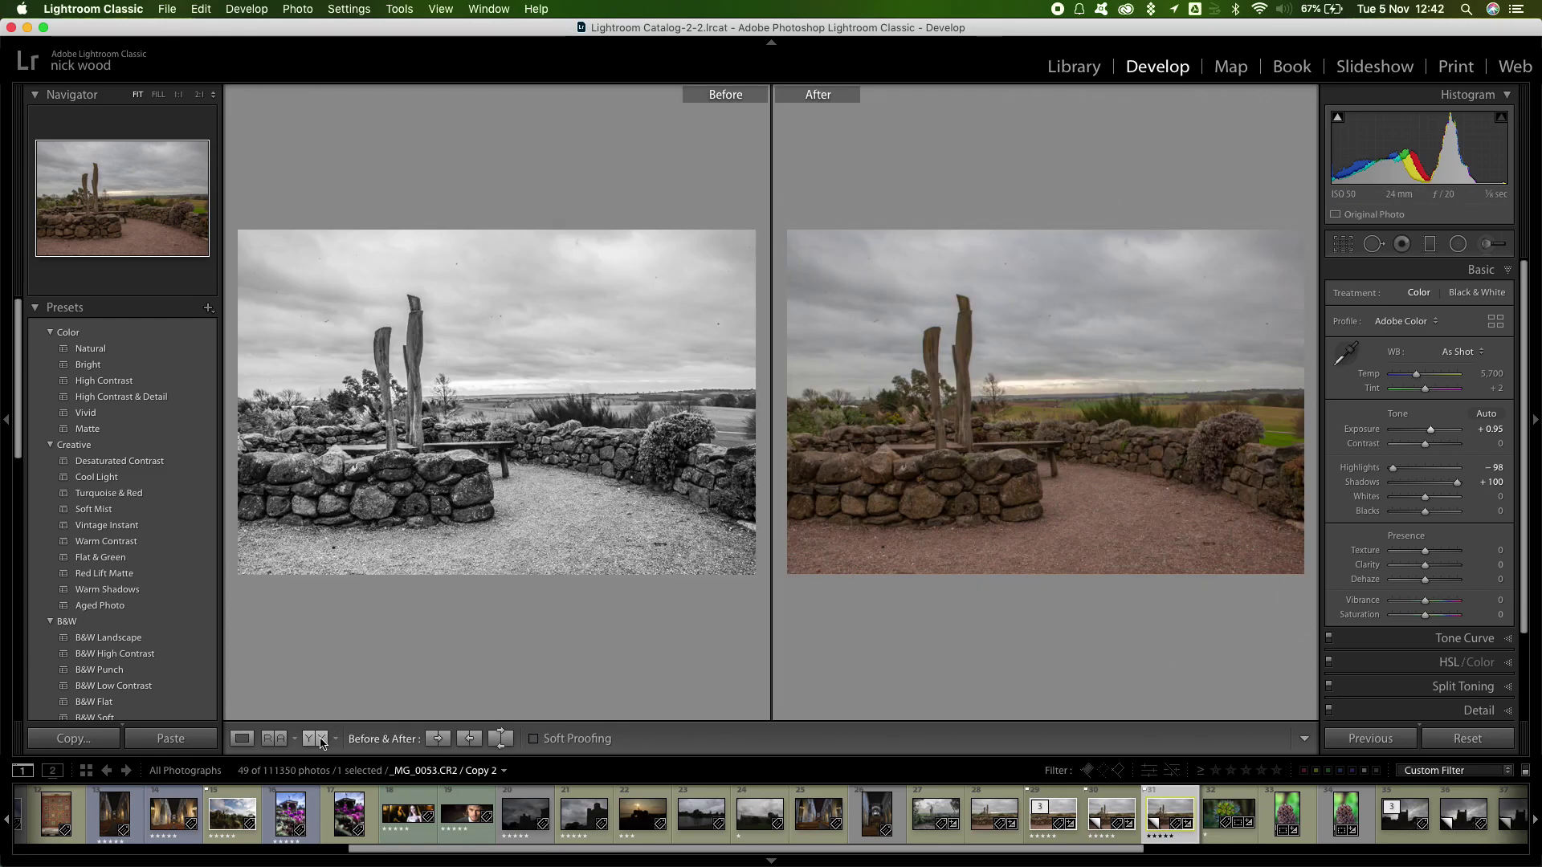
{"action": "left_click", "coordinate": [316, 741]}
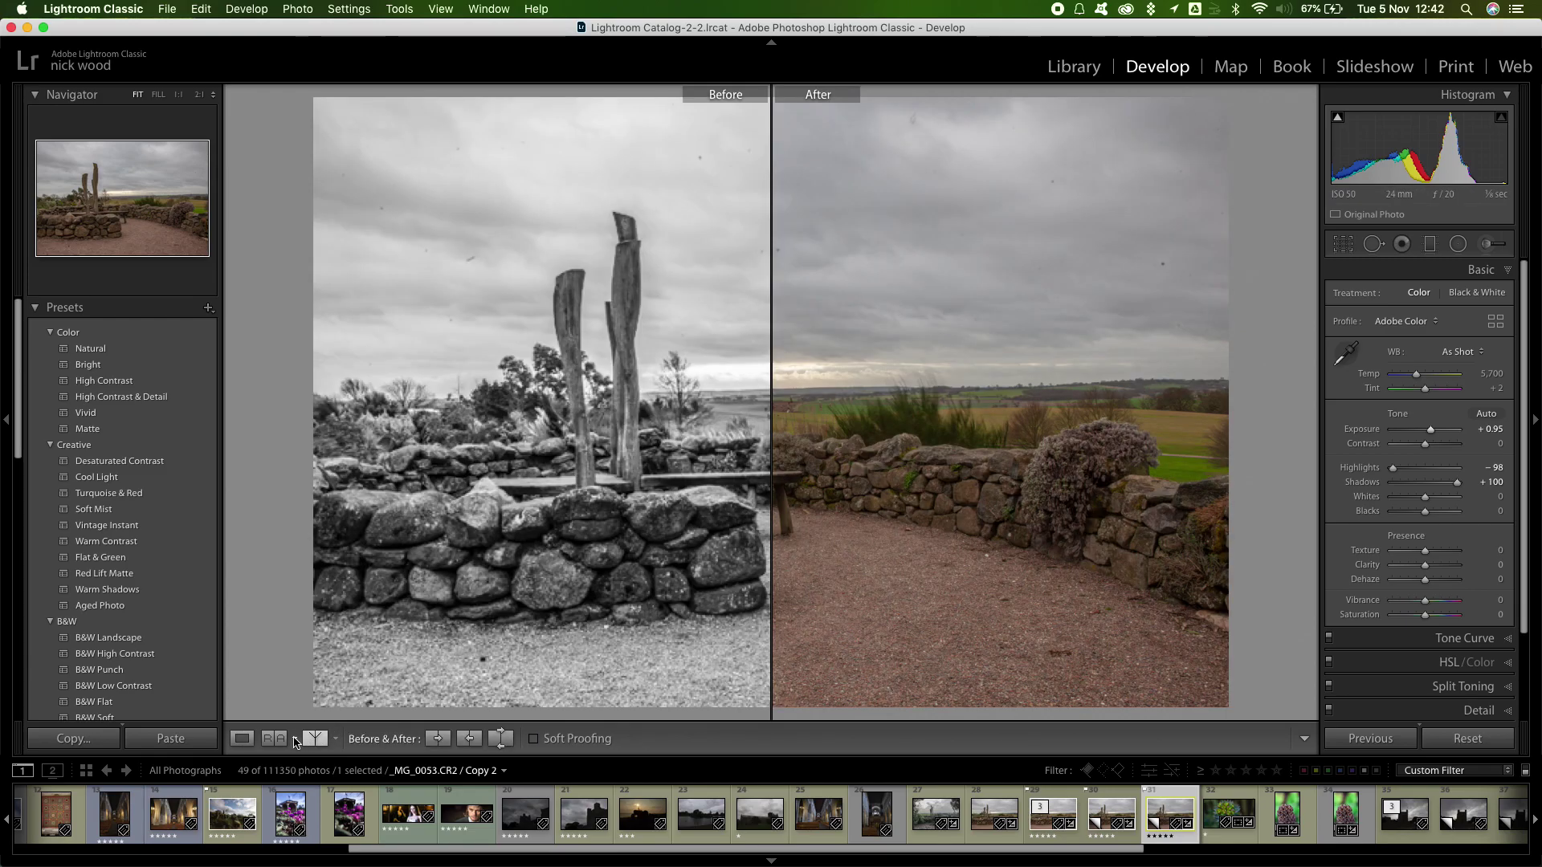
{"action": "left_click", "coordinate": [241, 739]}
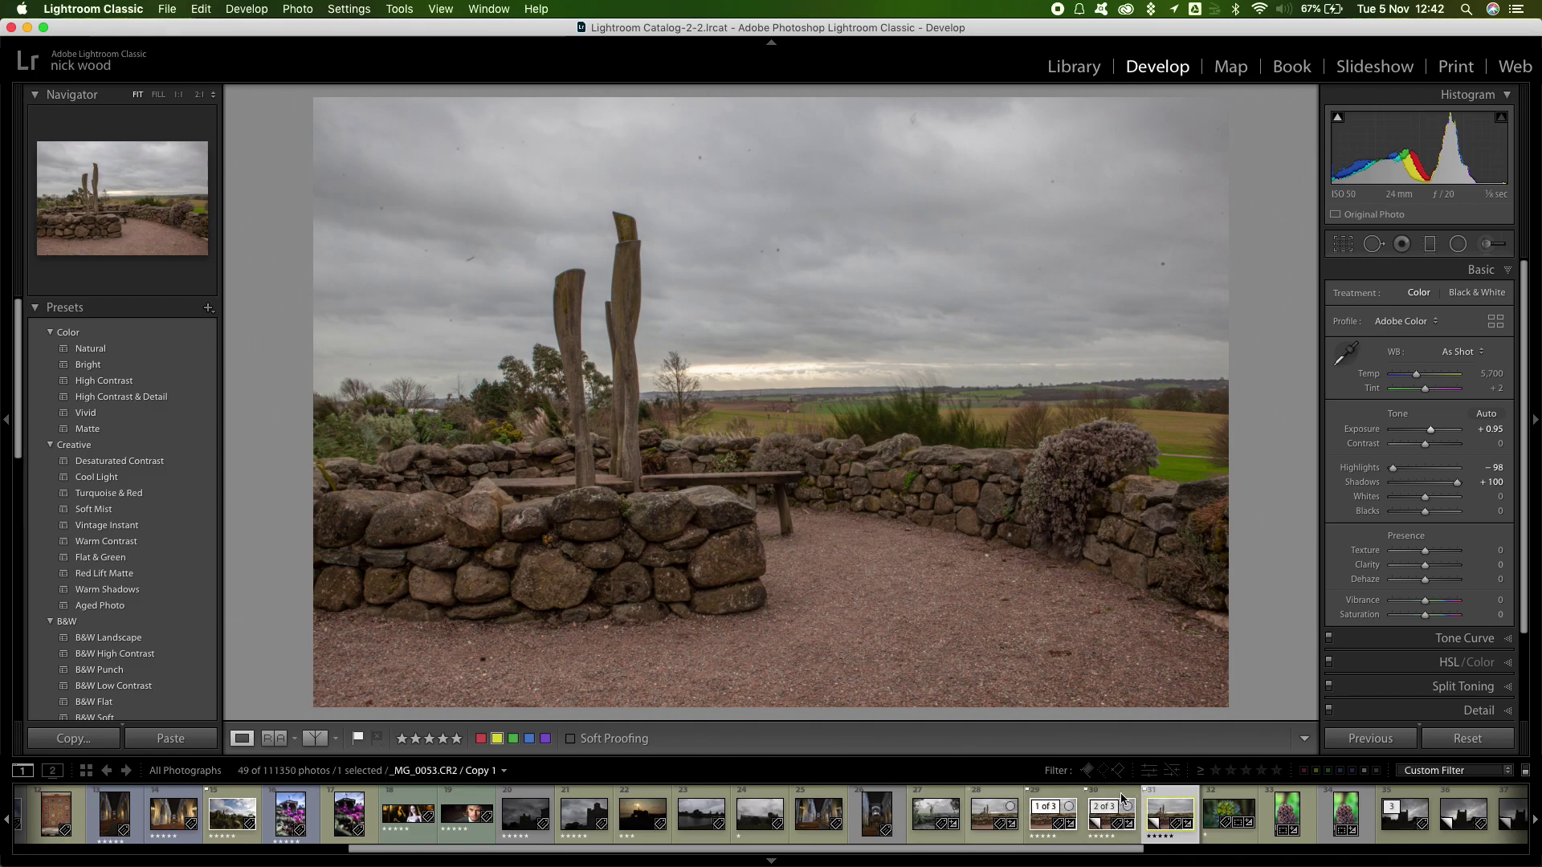
{"action": "left_click", "coordinate": [1108, 796]}
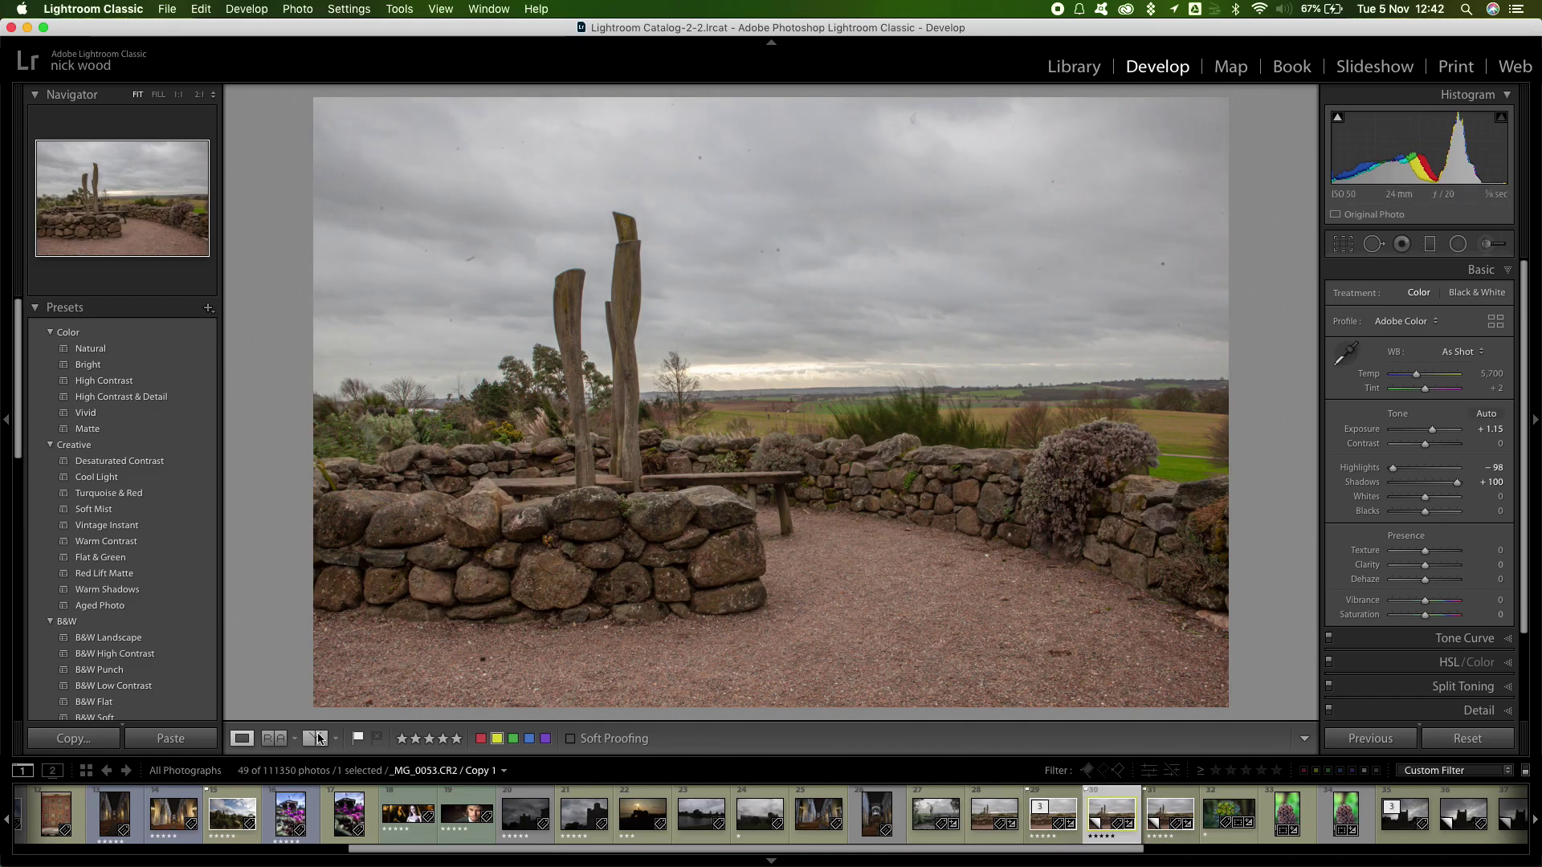
{"action": "left_click", "coordinate": [315, 739]}
{"action": "left_click", "coordinate": [315, 739]}
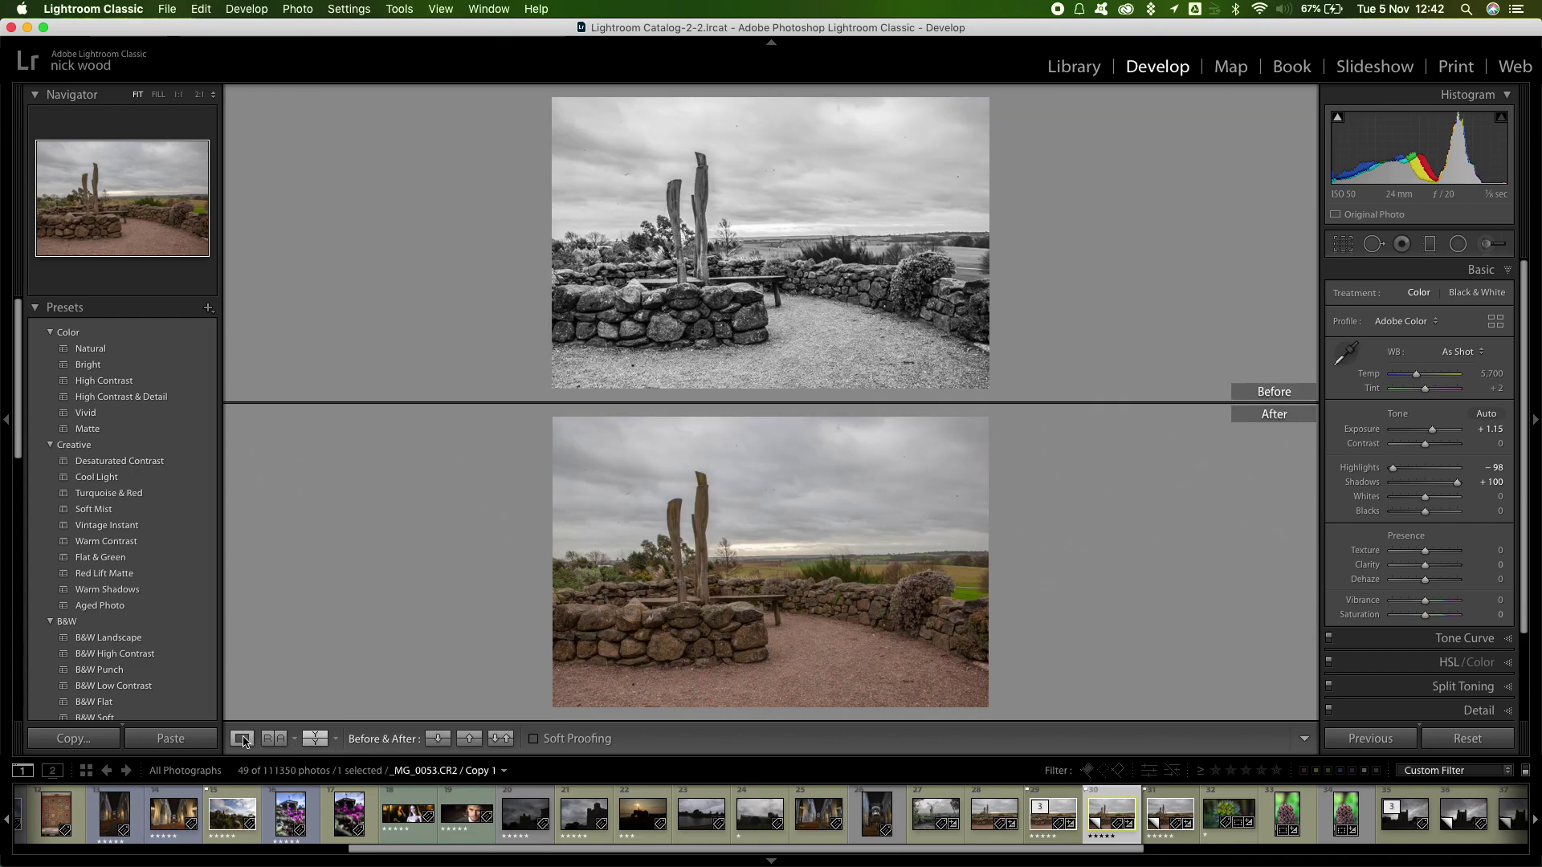
{"action": "left_click", "coordinate": [243, 740]}
- Show _MG_0052.CR2 in the side-by-side Before/After view
{"action": "left_click", "coordinate": [994, 813]}
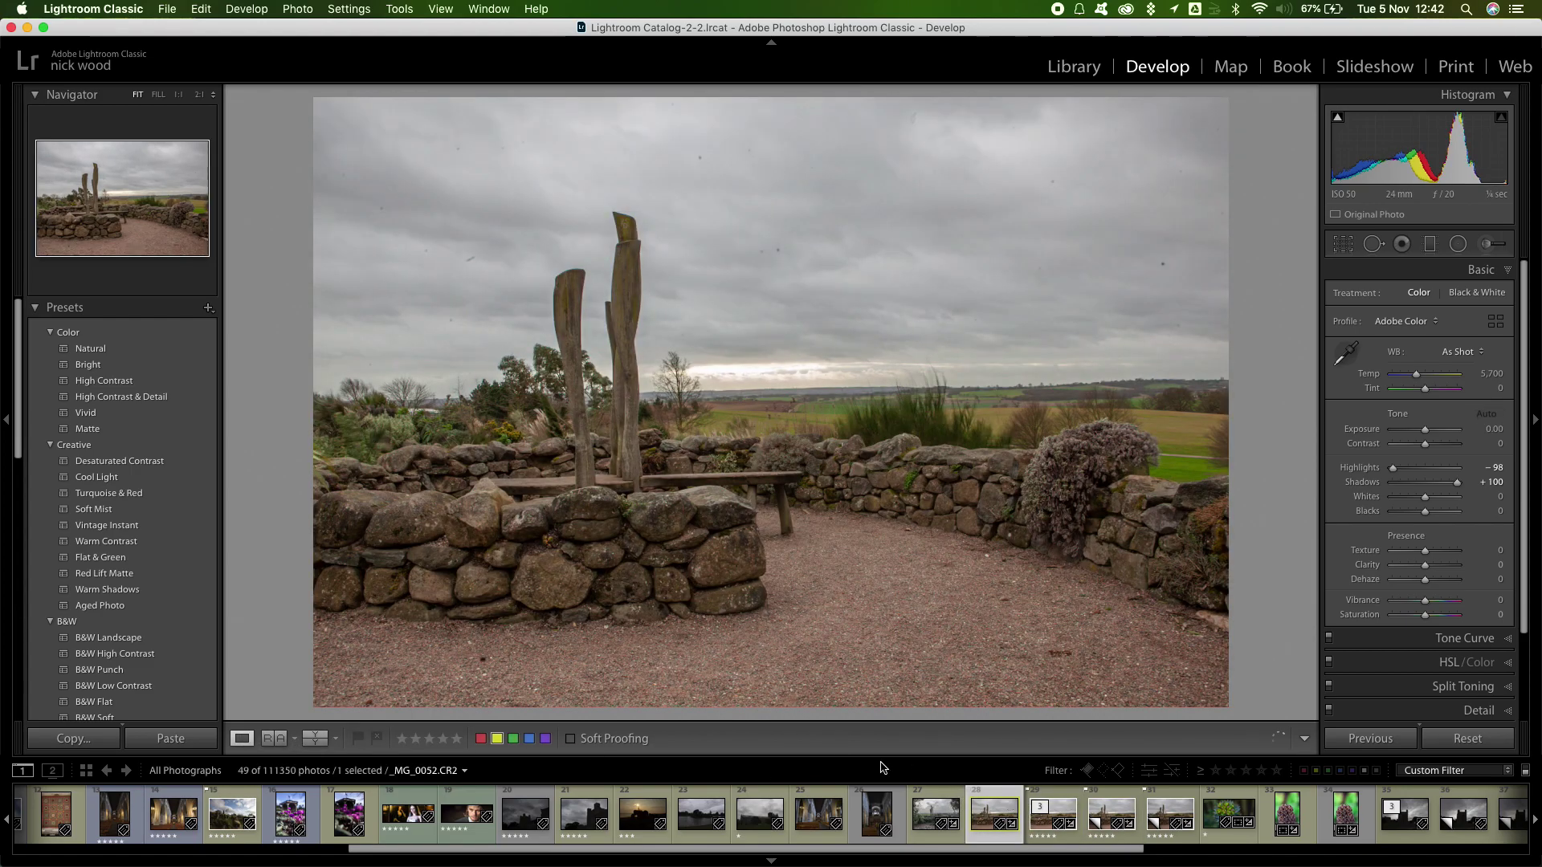
{"action": "left_click", "coordinate": [311, 739]}
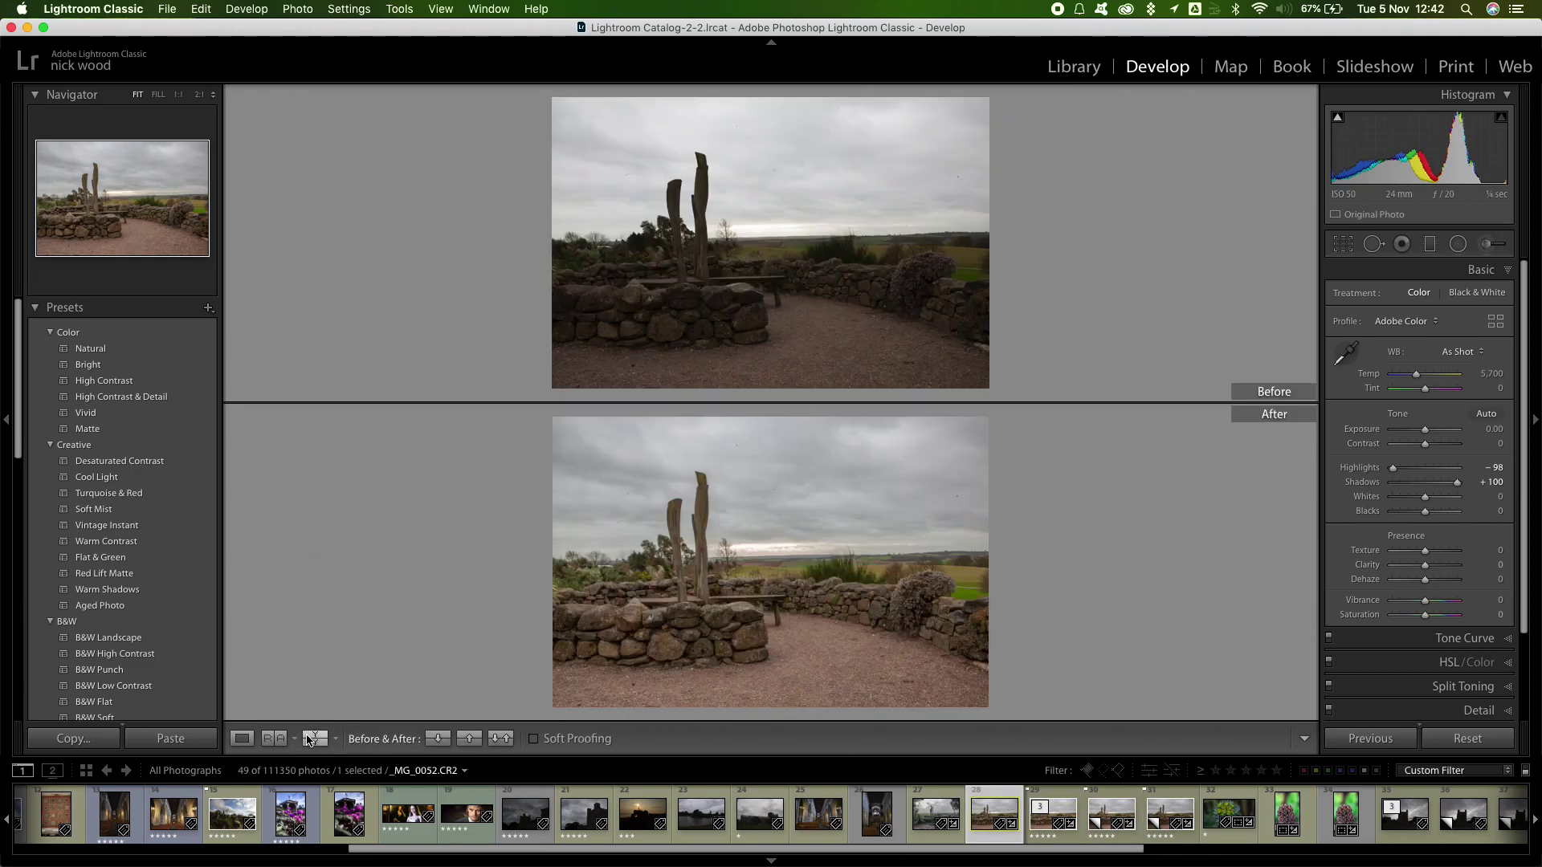
{"action": "left_click", "coordinate": [307, 739]}
{"action": "left_click", "coordinate": [307, 739]}
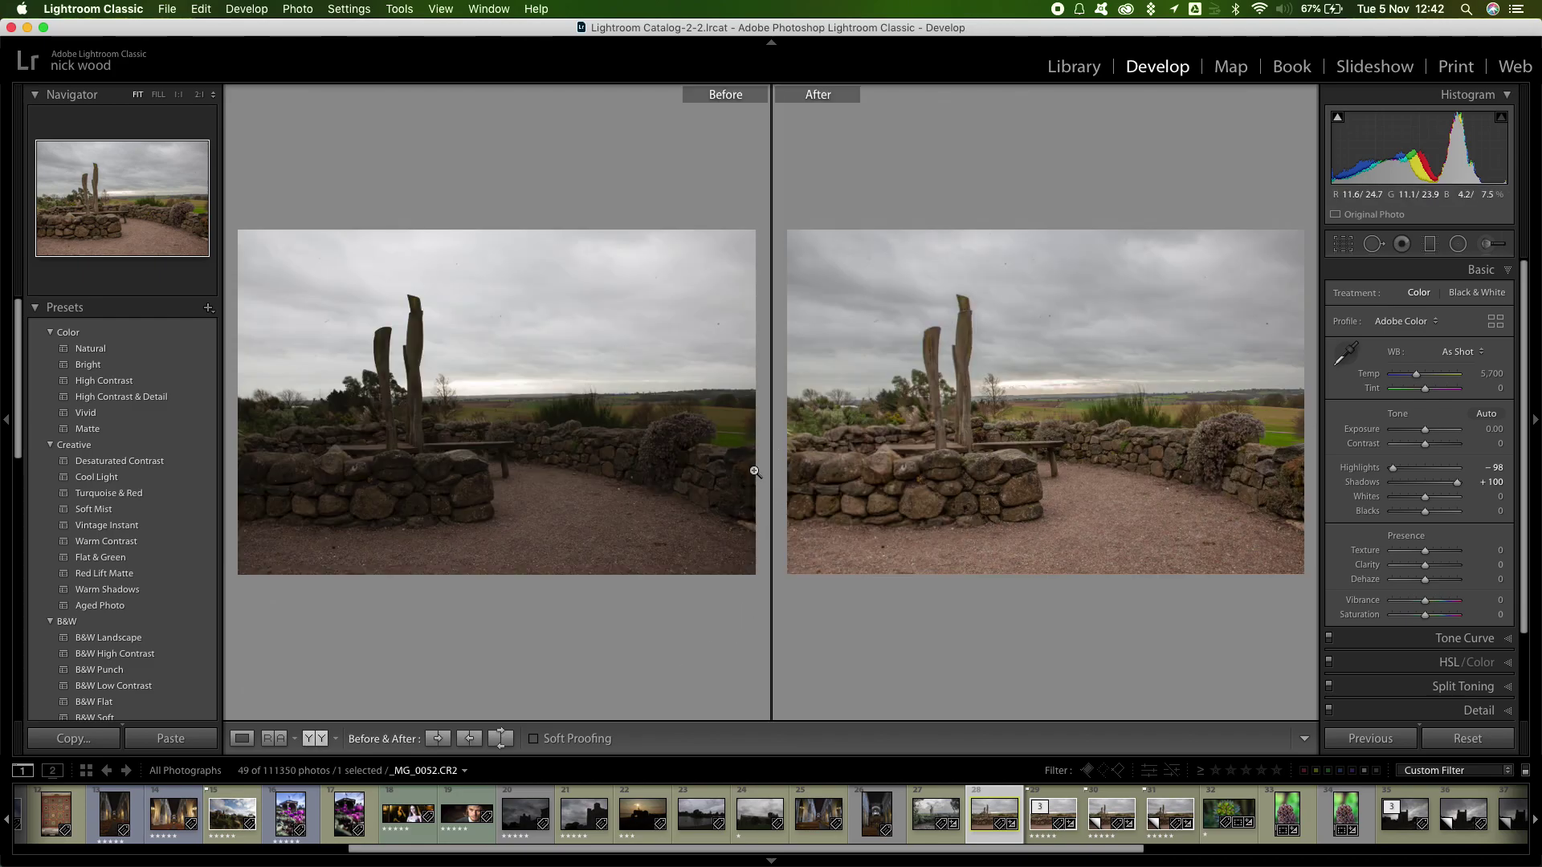
- Switch back to Loupe view to show the edited _MG_0052.CR2 photo alone
{"action": "left_click", "coordinate": [241, 739]}
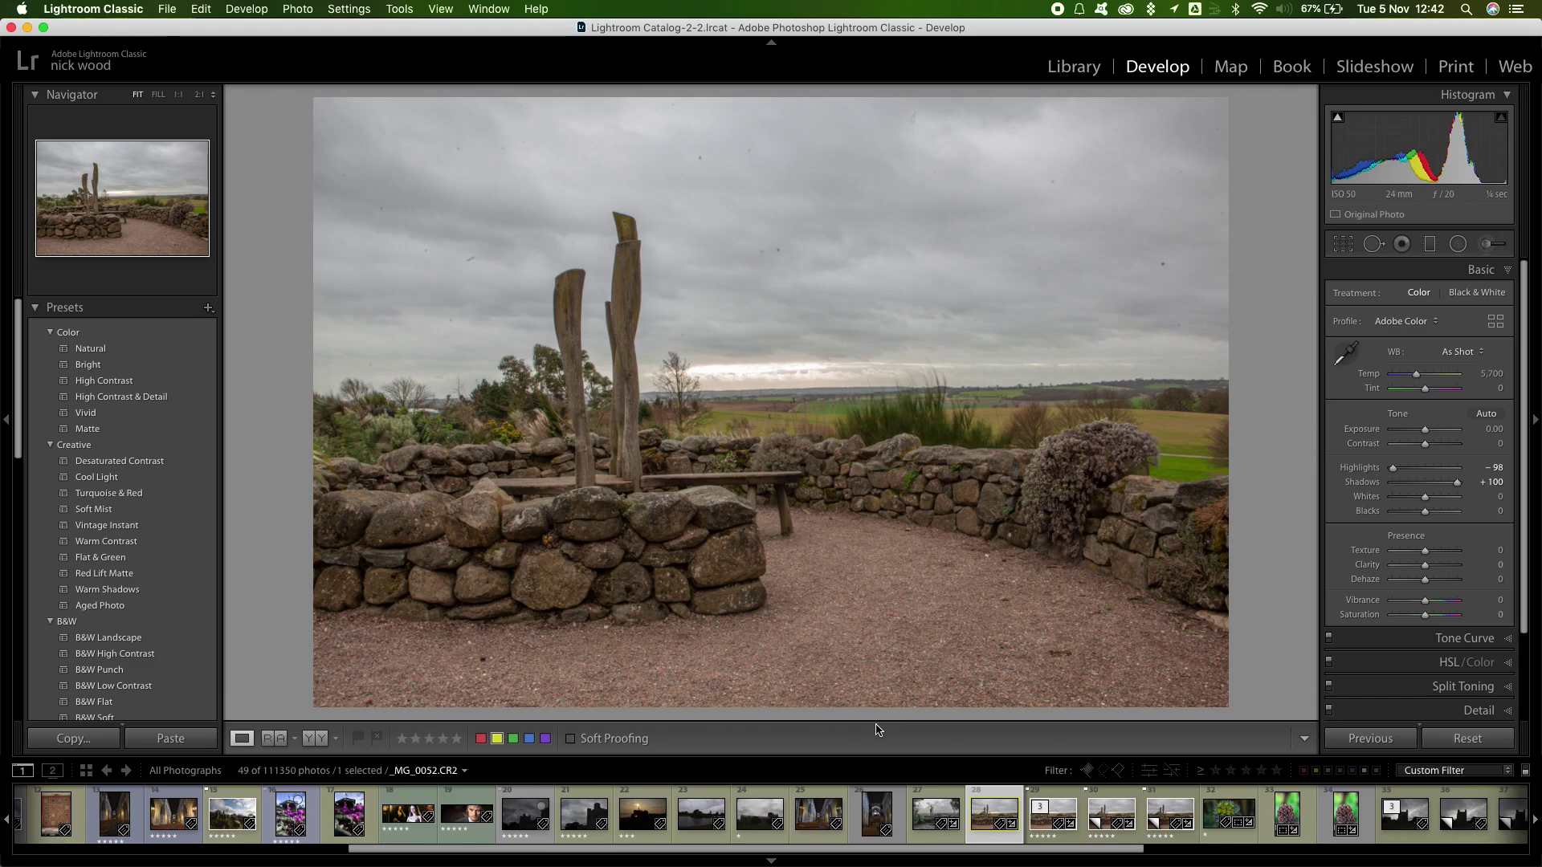
{"action": "mouse_move", "coordinate": [894, 864]}
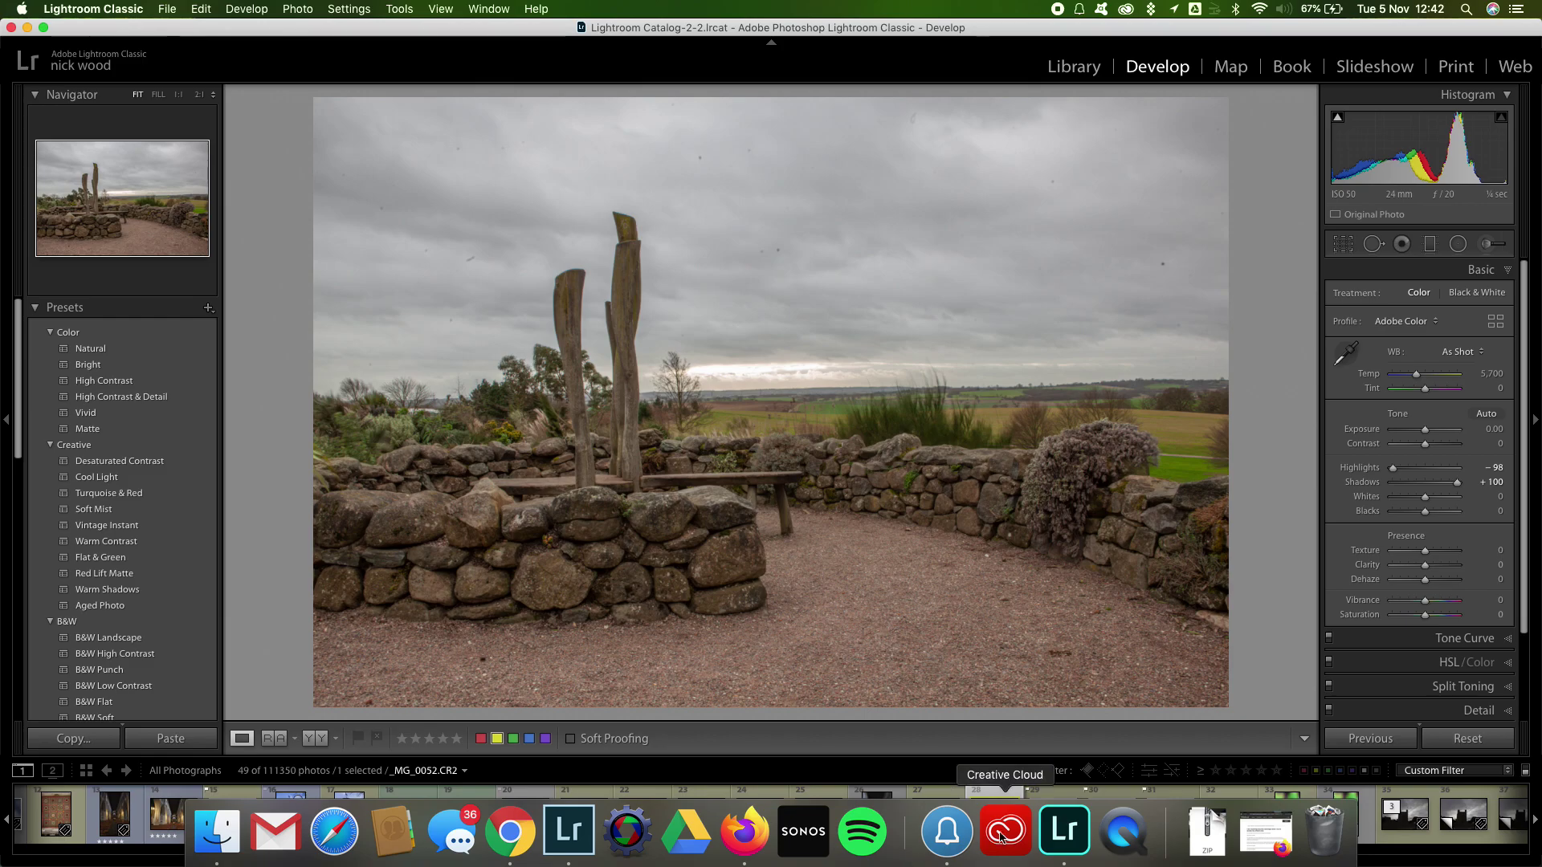
- Bring Adobe Lightroom to the front and show its Home page with Guided Tutorials
{"action": "left_click", "coordinate": [1069, 827]}
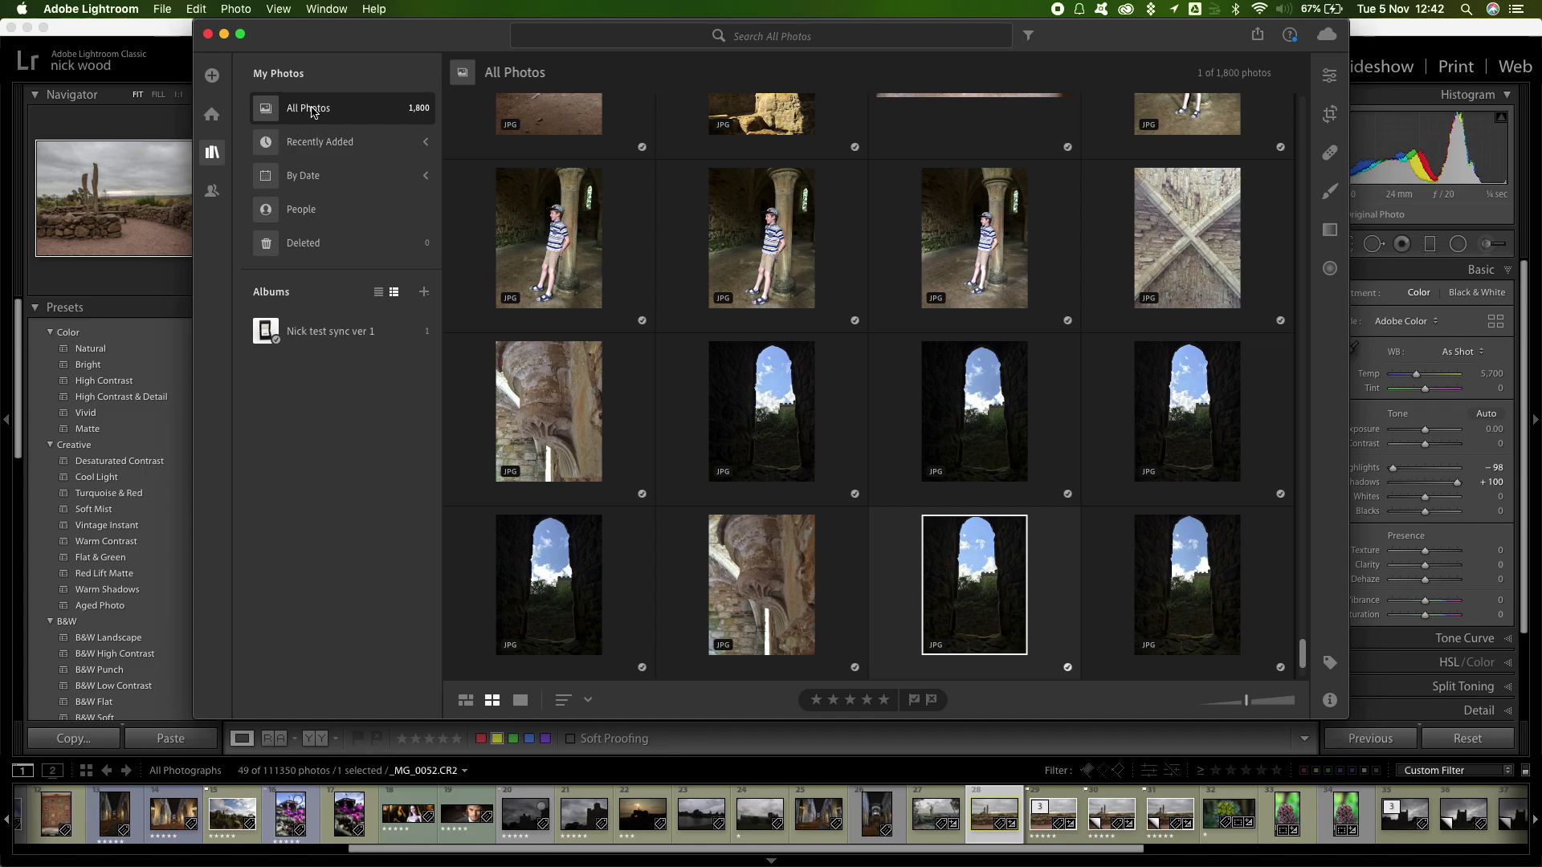
{"action": "left_click", "coordinate": [225, 121]}
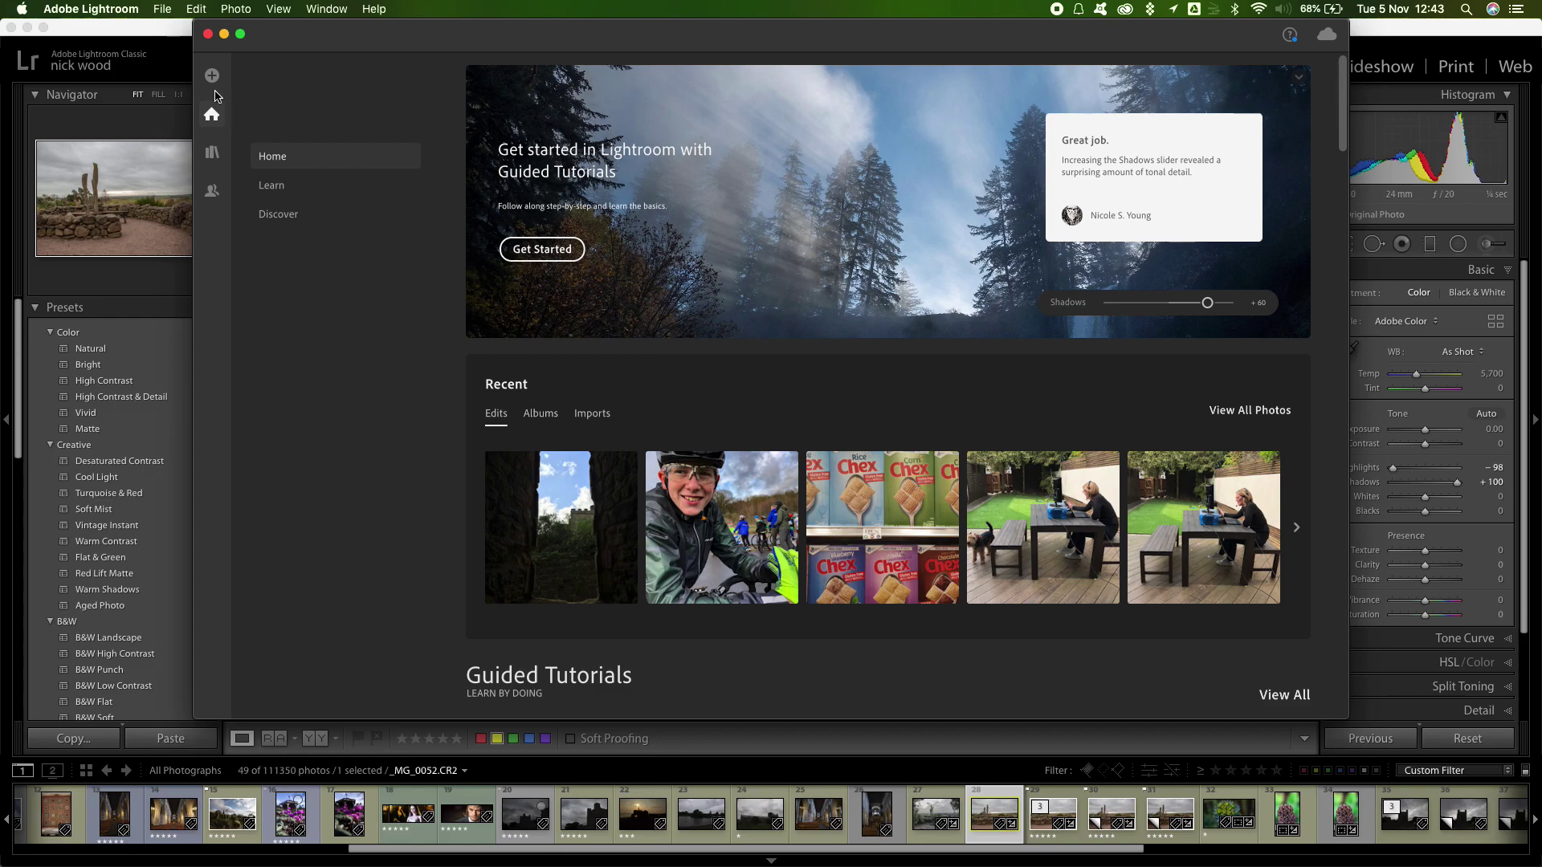
- Select the dark castle-window photo in All Photos and open it in the editor
{"action": "left_click", "coordinate": [207, 157]}
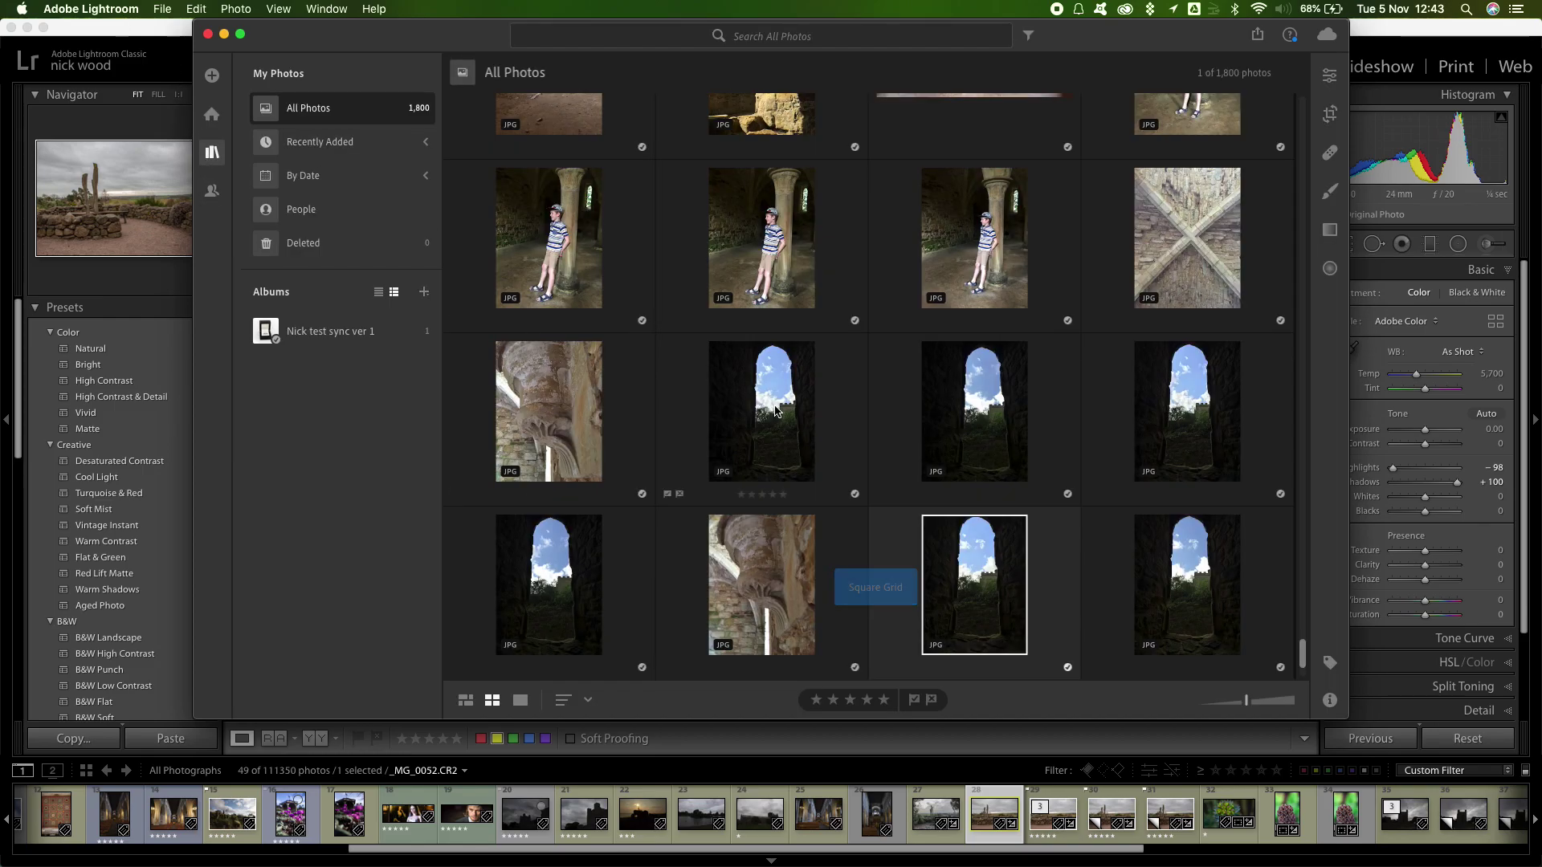
{"action": "left_click", "coordinate": [858, 408]}
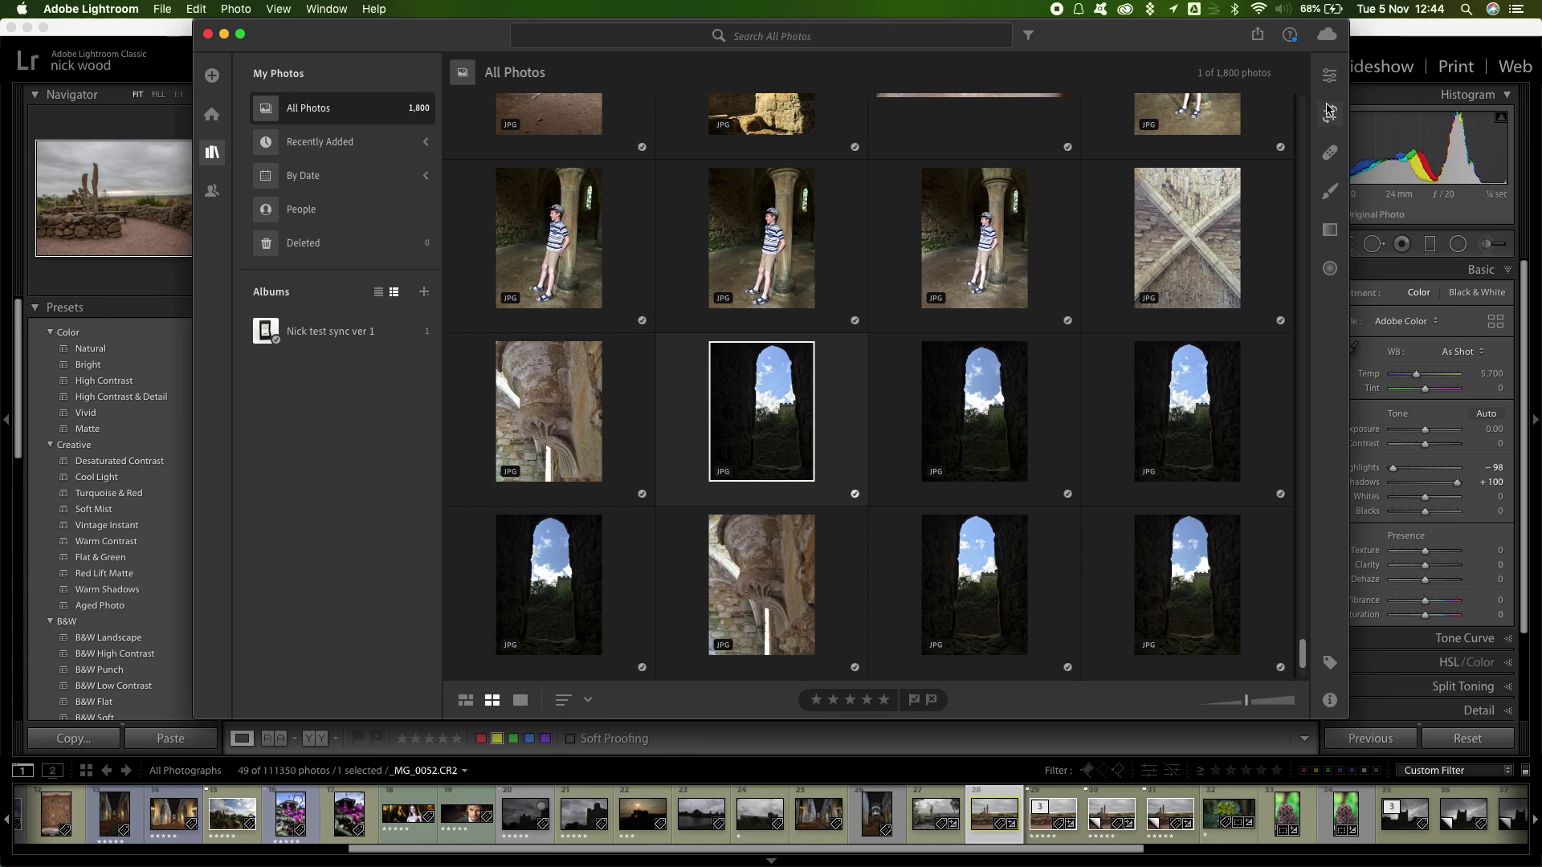
{"action": "left_click", "coordinate": [1330, 76]}
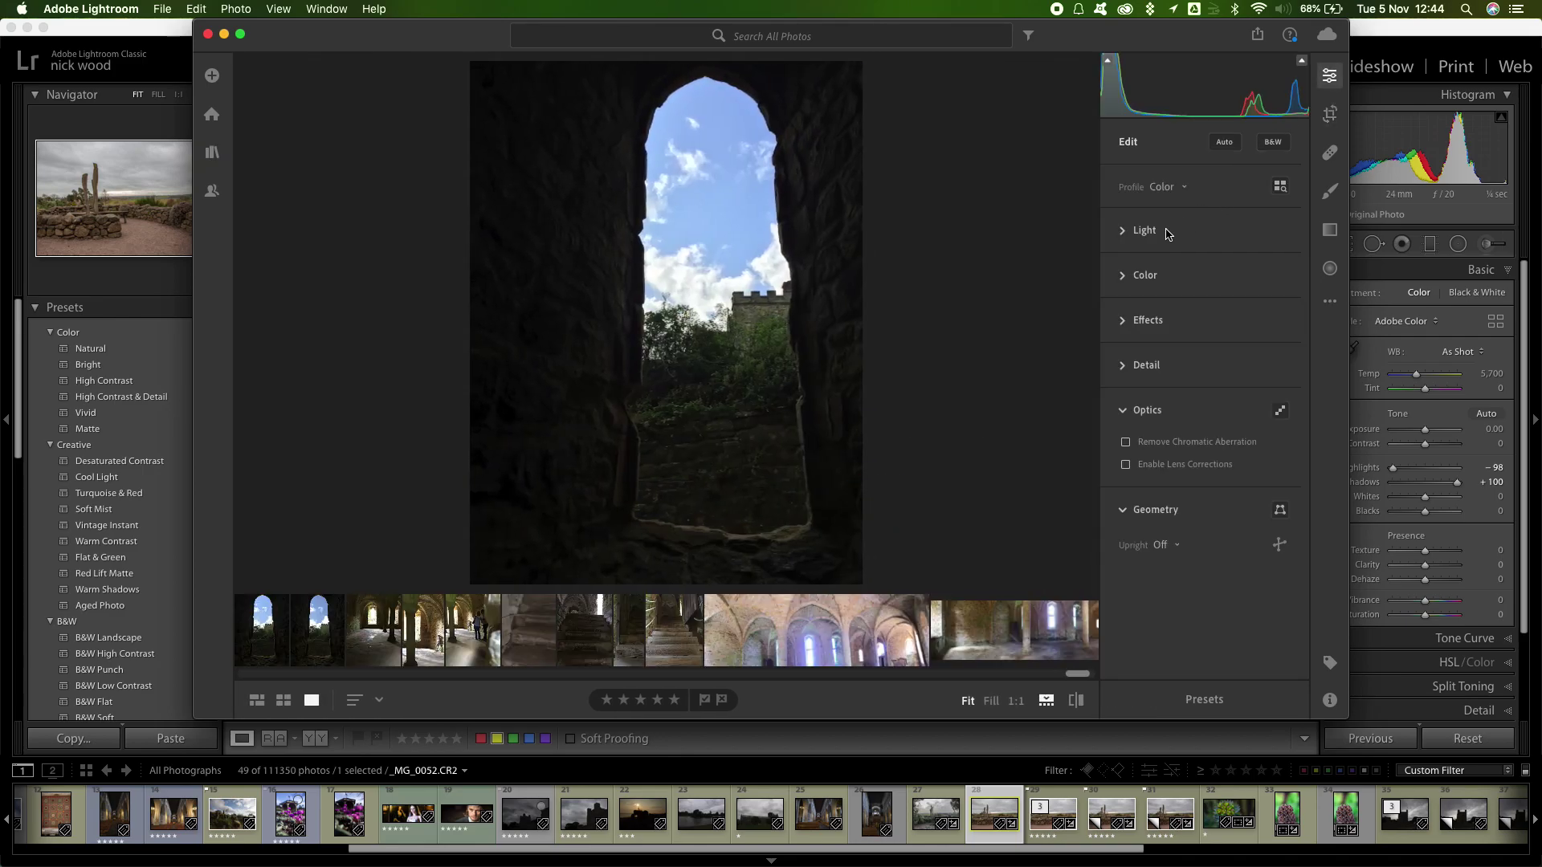
- In the Light section, set Shadows +97, Exposure +0.56 and Highlights −56
{"action": "left_click", "coordinate": [1125, 233]}
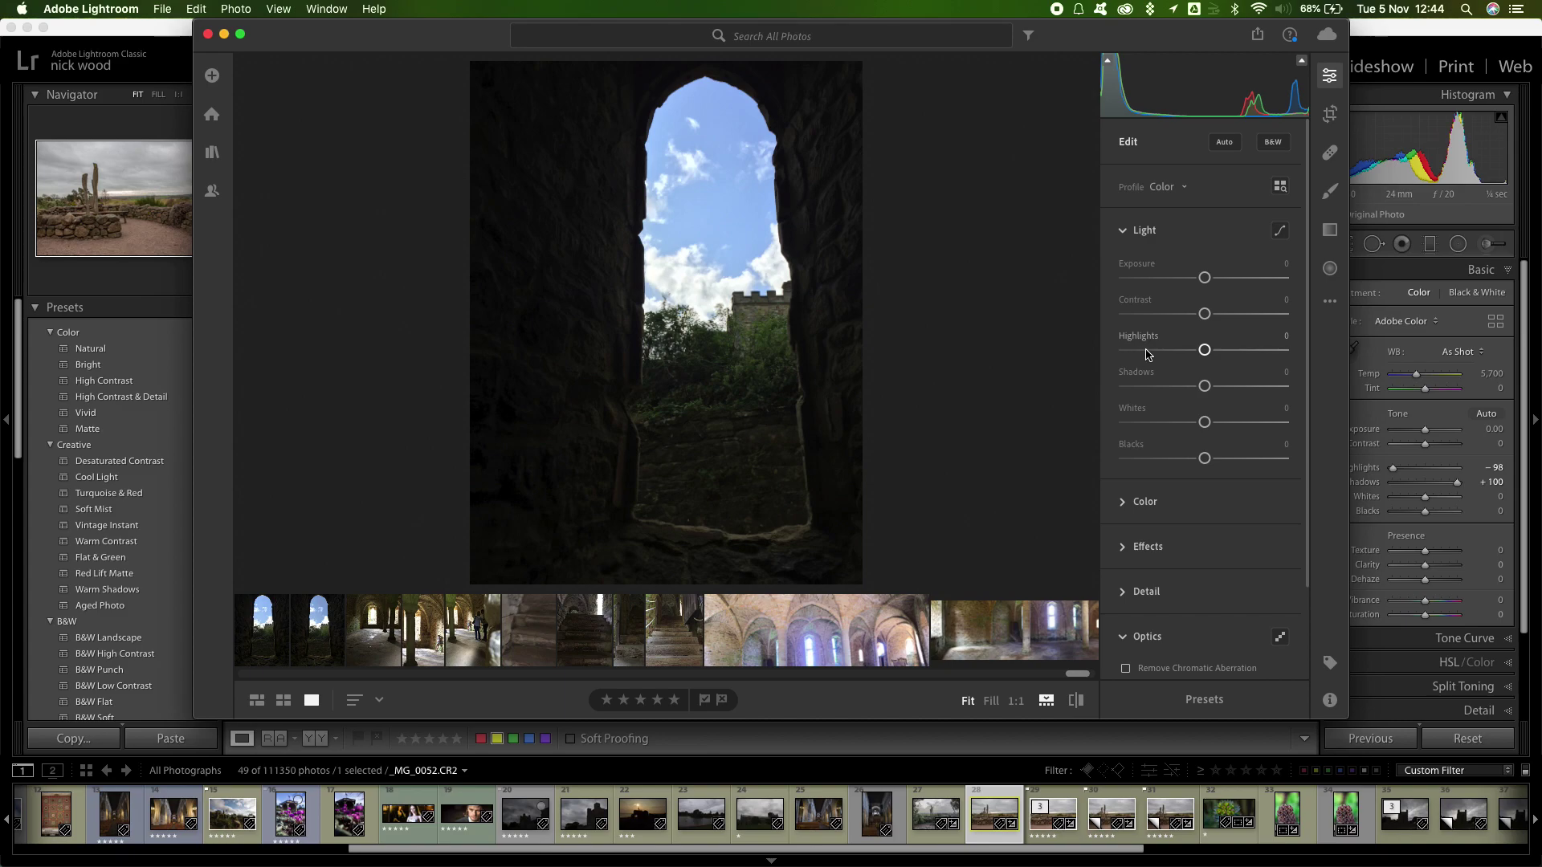
{"action": "left_click_drag", "start_coordinate": [1208, 392], "coordinate": [1281, 387]}
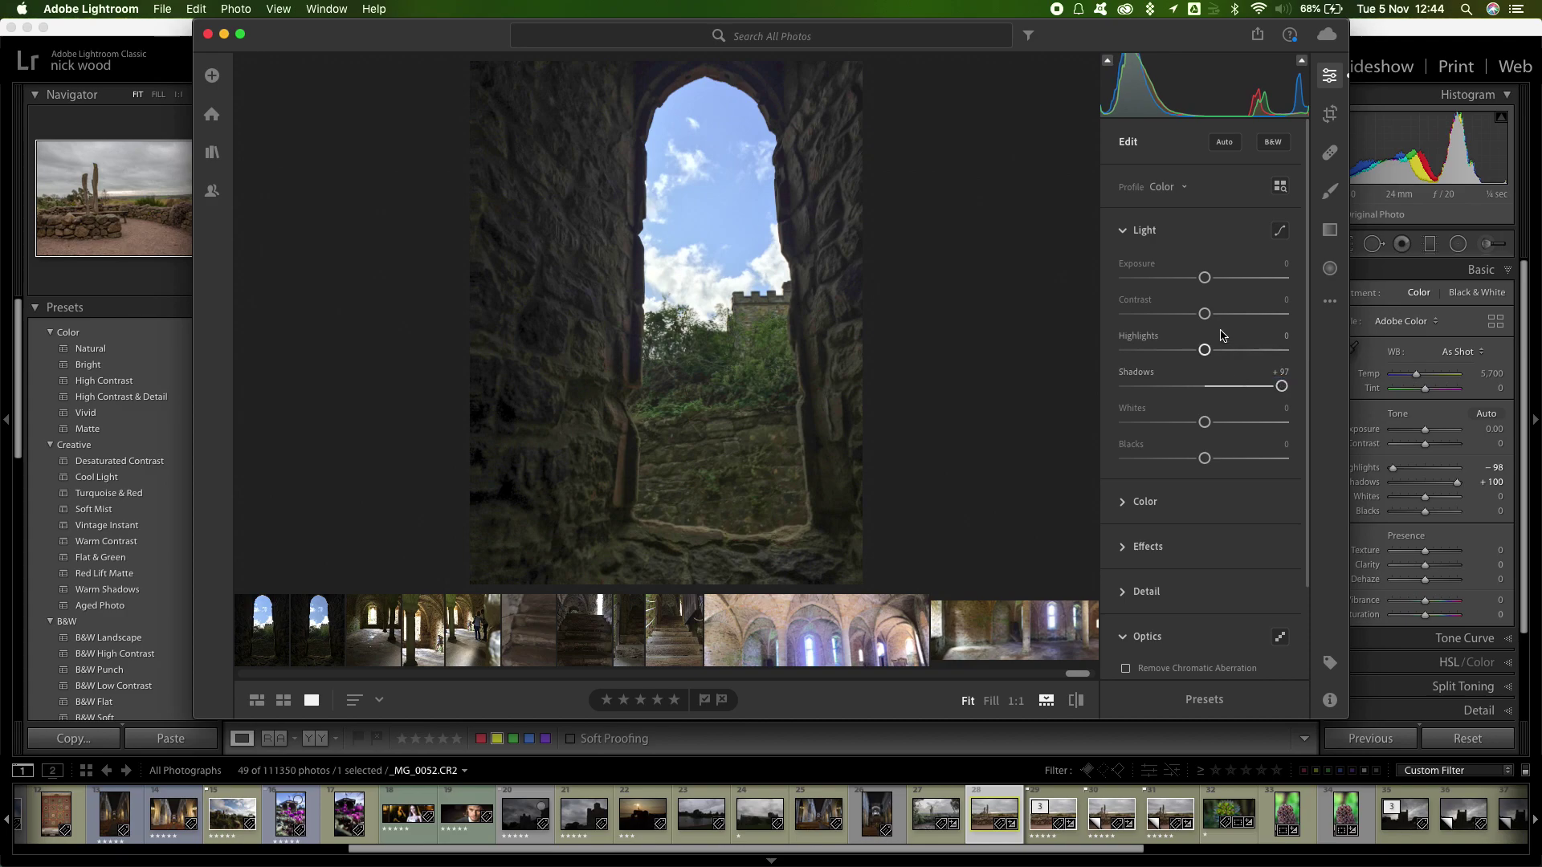
{"action": "left_click_drag", "start_coordinate": [1206, 277], "coordinate": [1213, 278]}
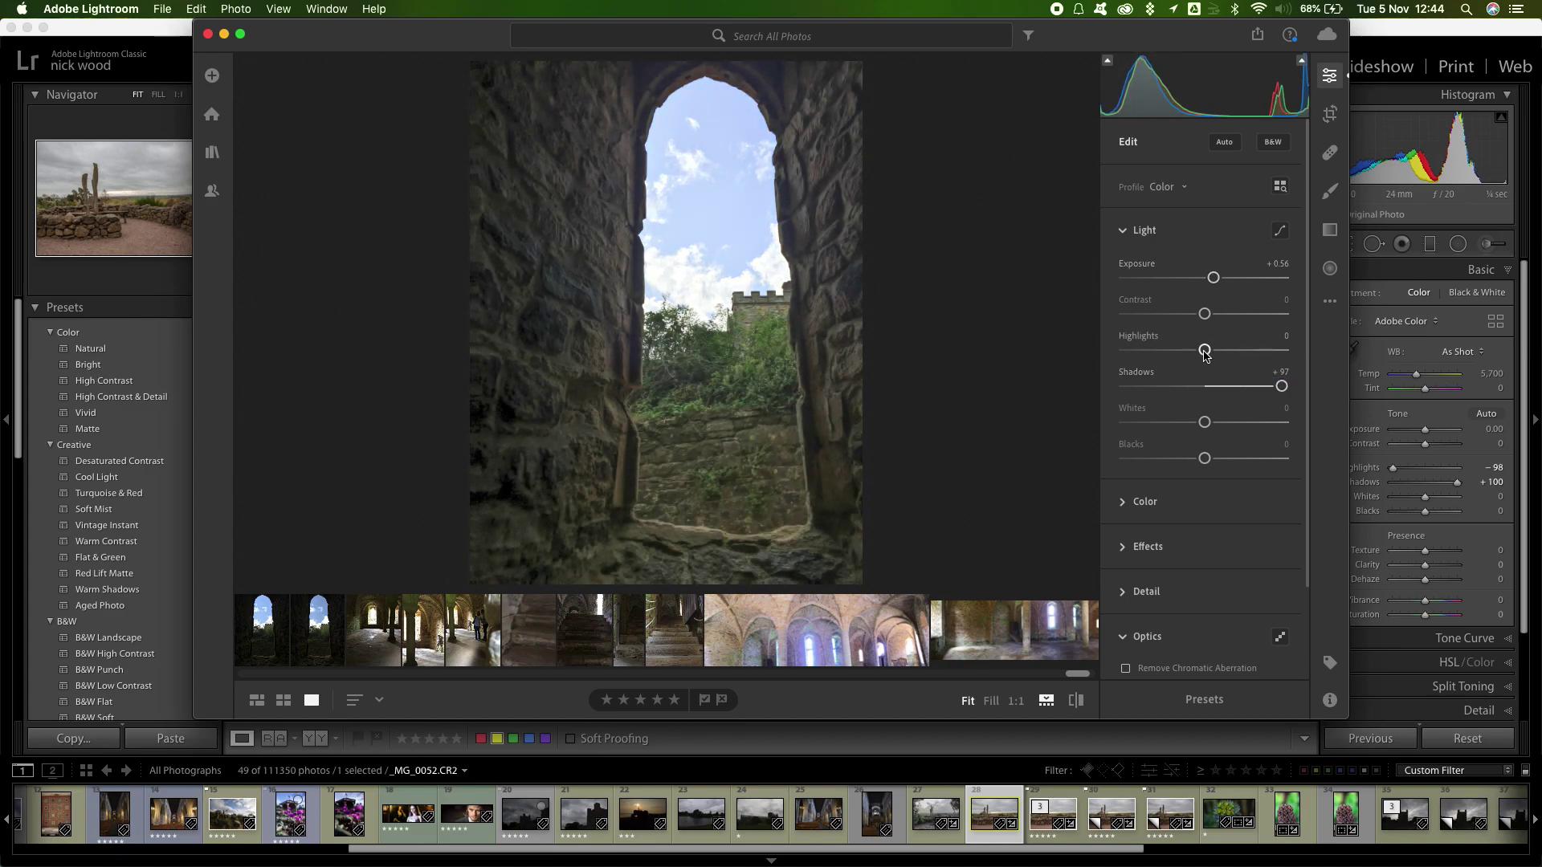
{"action": "left_click_drag", "start_coordinate": [1205, 353], "coordinate": [1160, 363]}
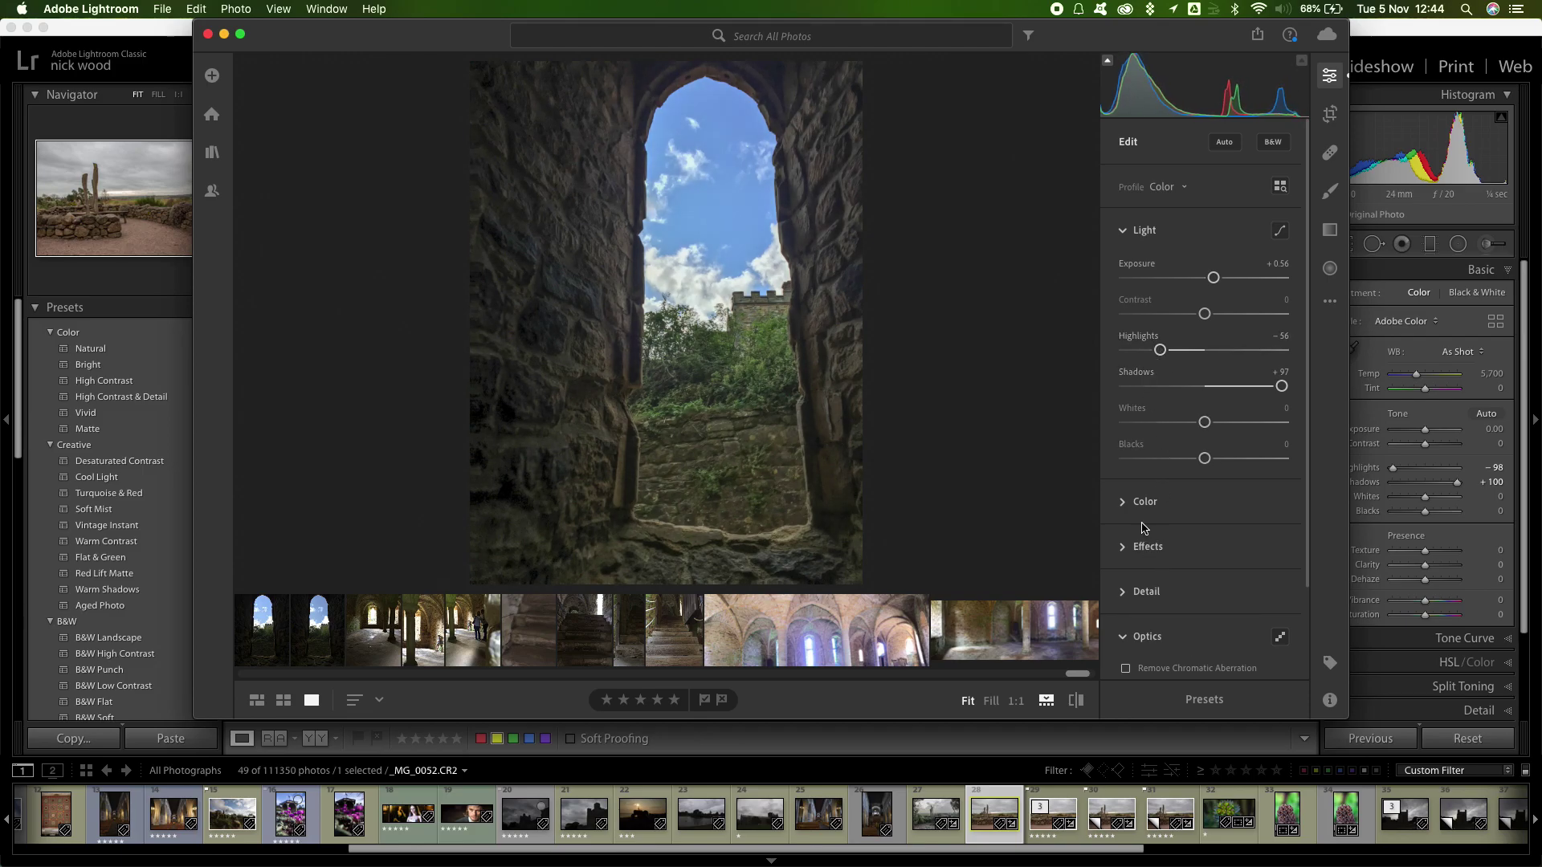
- Check the Color section, leaving its settings at 0, then collapse both Color and Light
{"action": "left_click", "coordinate": [1126, 503]}
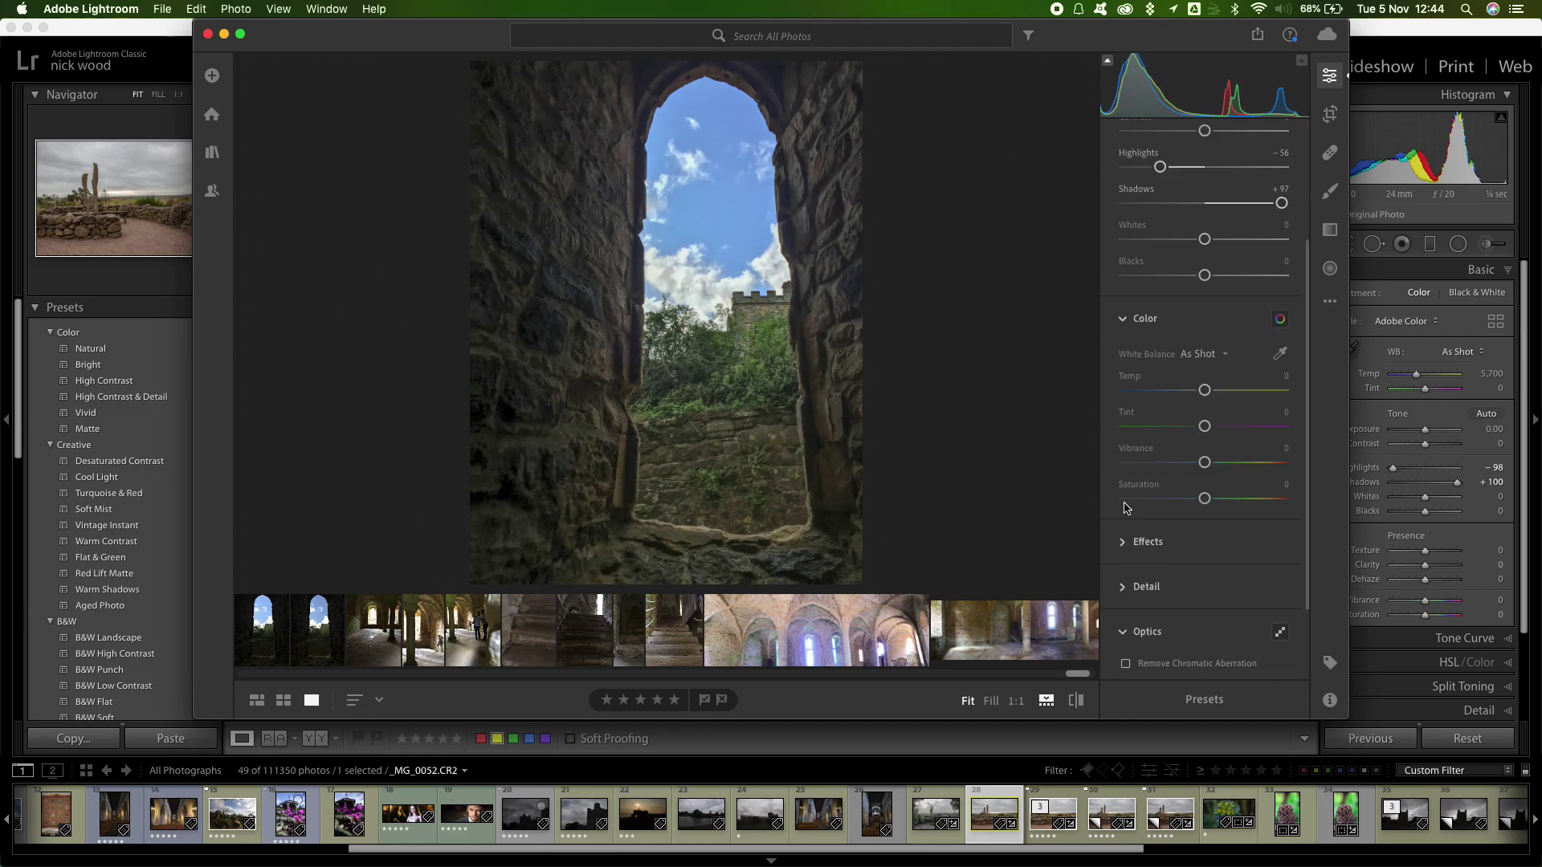
{"action": "left_click", "coordinate": [1126, 318]}
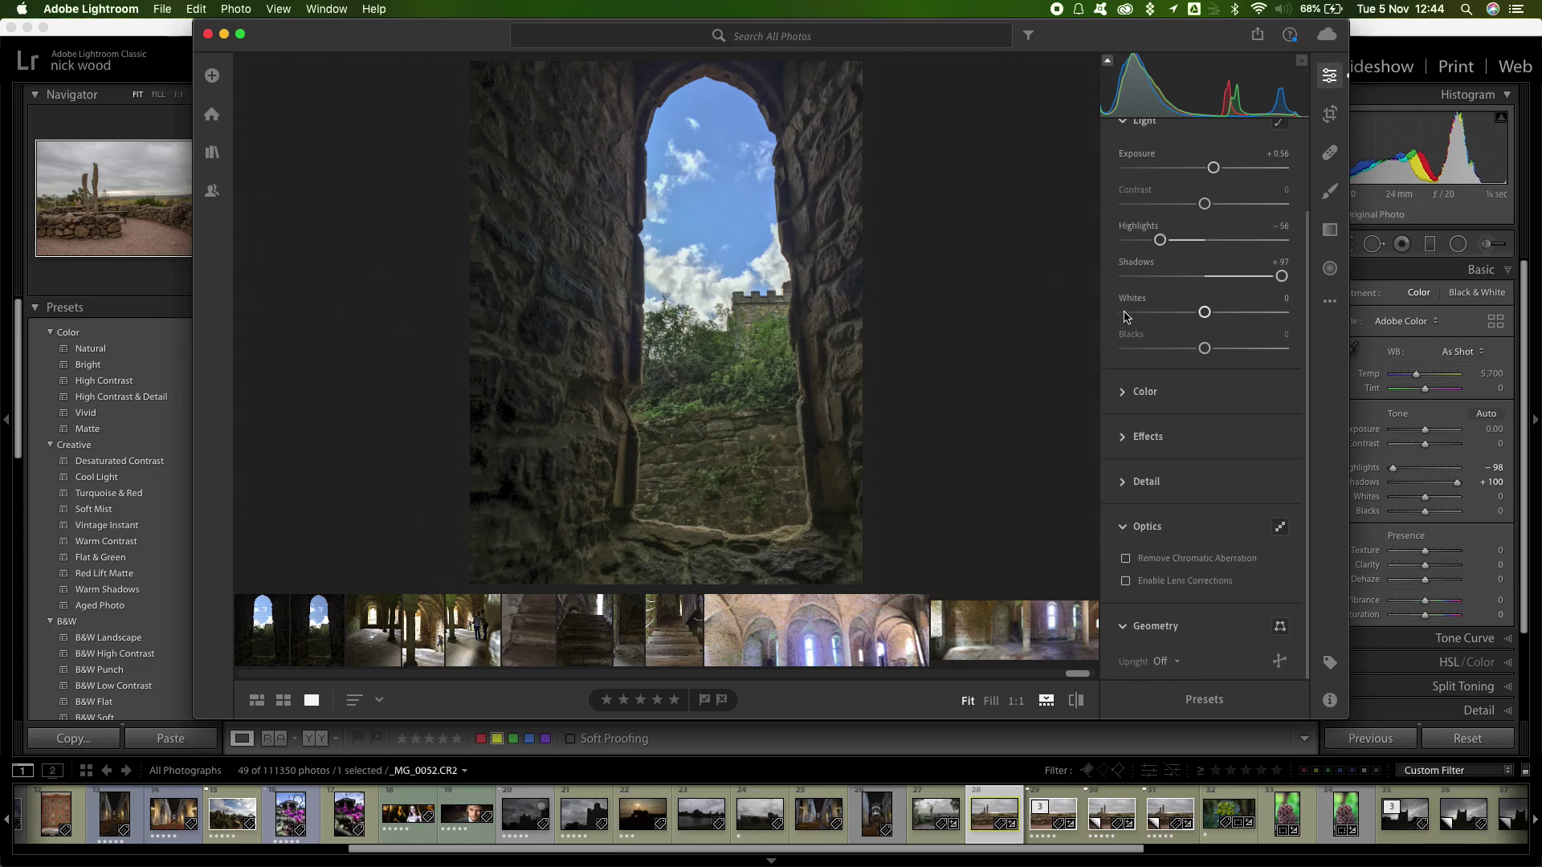
{"action": "scroll", "coordinate": [1124, 316], "scroll_direction": "up", "scroll_amount": 3}
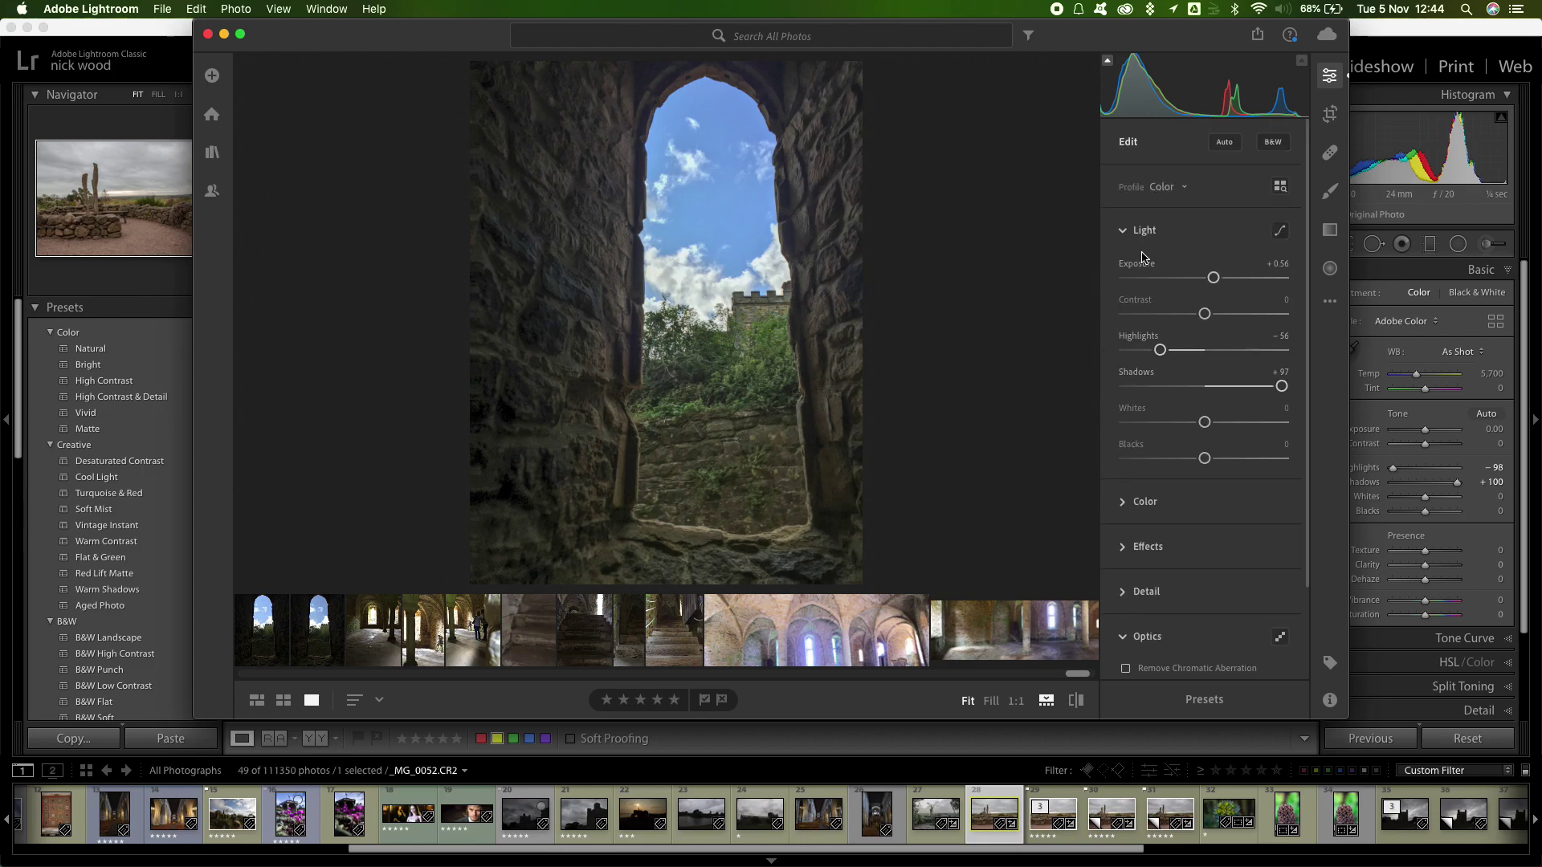
{"action": "left_click", "coordinate": [1123, 232]}
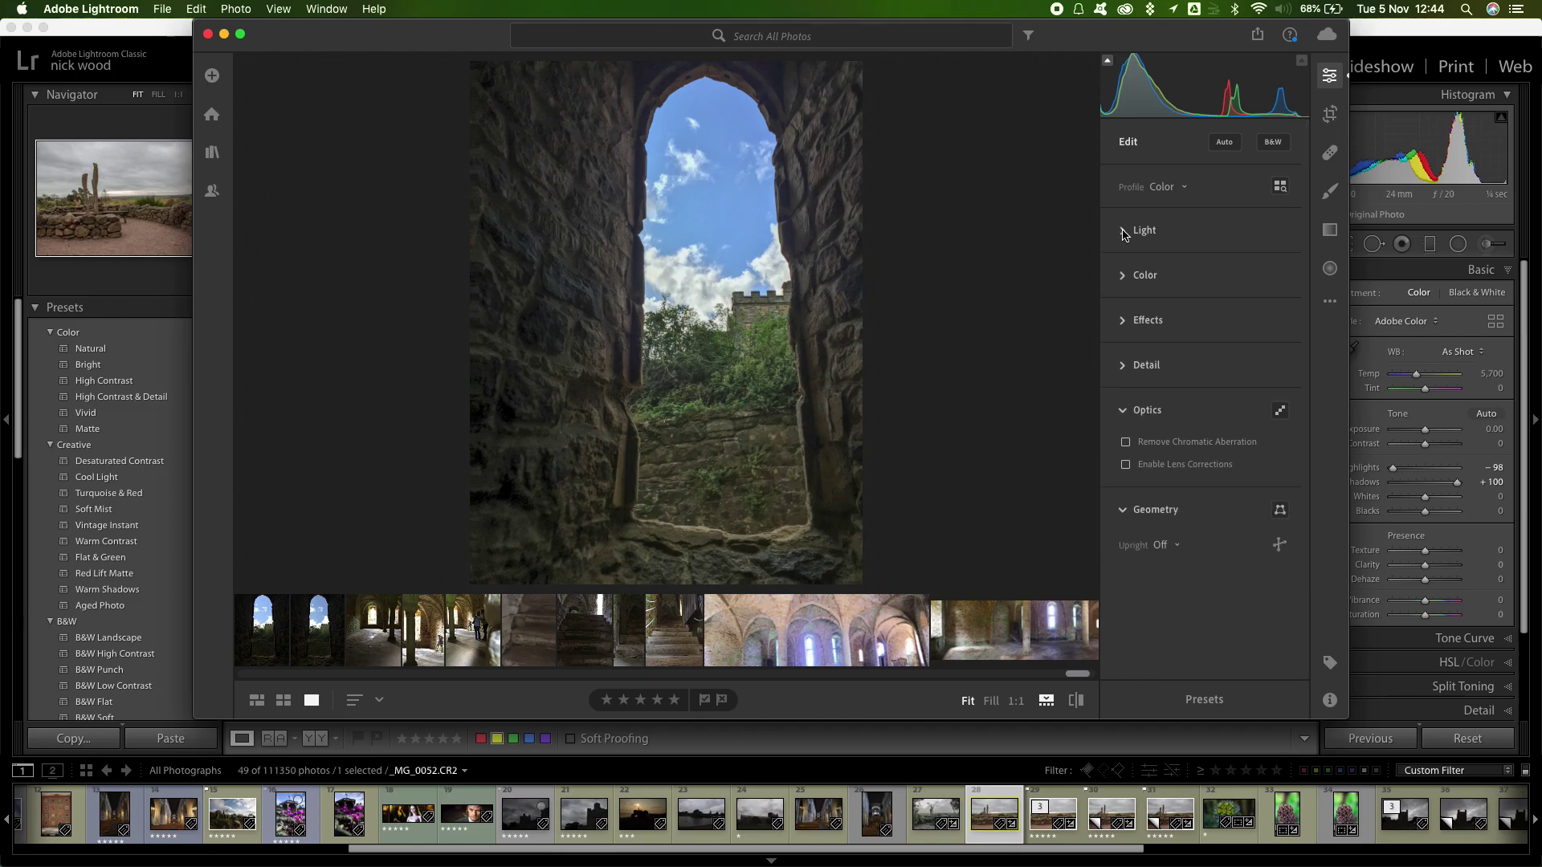